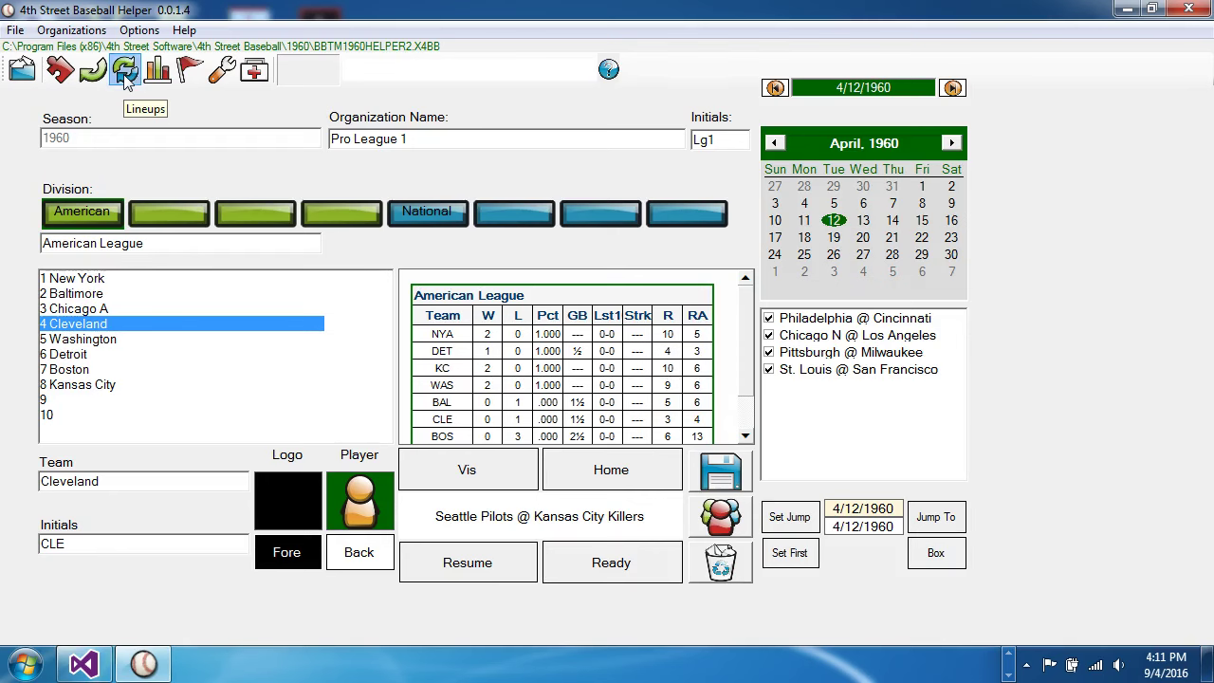
# Step: Open Cleveland's lineup editor and load its vs LHP 1 preset lineup
pyautogui.click(124, 72)
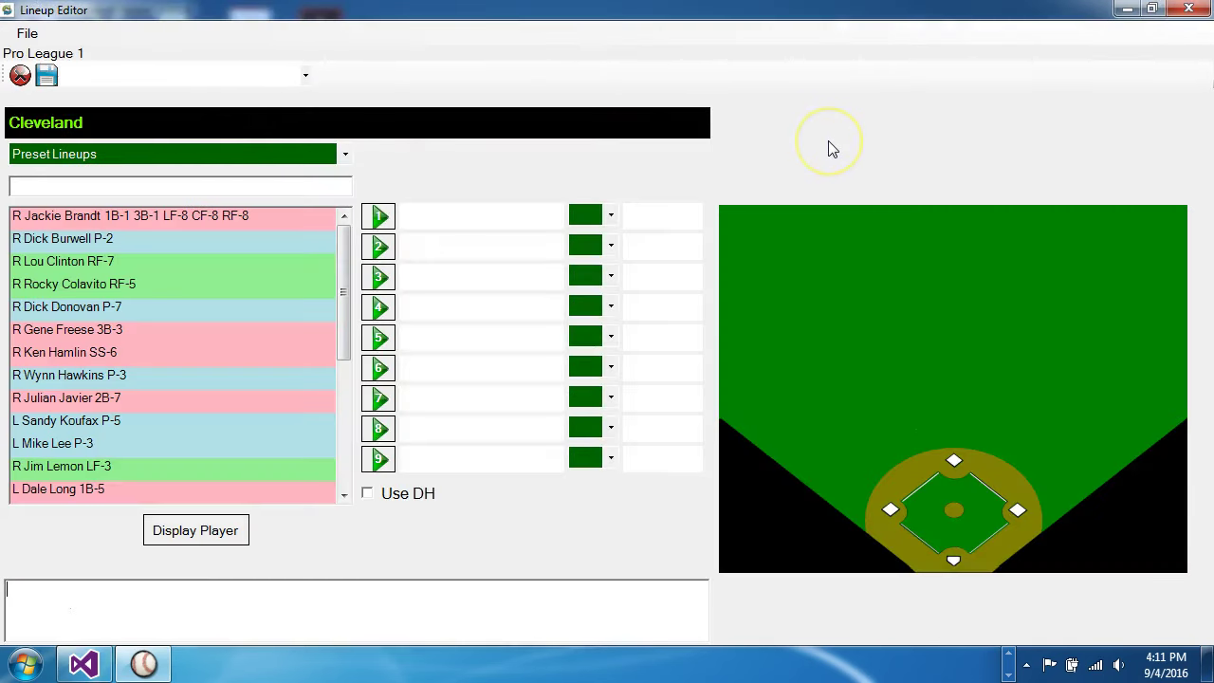
pyautogui.click(347, 159)
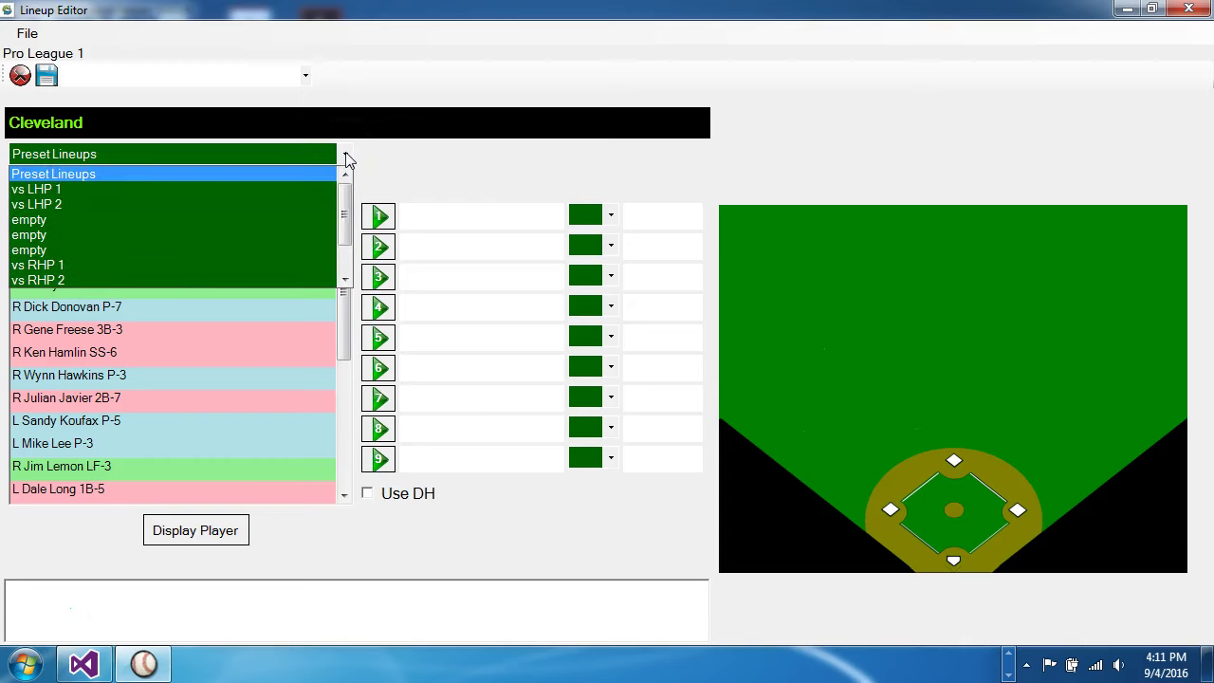
pyautogui.moveTo(347, 184)
pyautogui.mouseDown()
pyautogui.moveTo(345, 239)
pyautogui.moveTo(339, 178)
pyautogui.mouseUp()
pyautogui.click(144, 190)
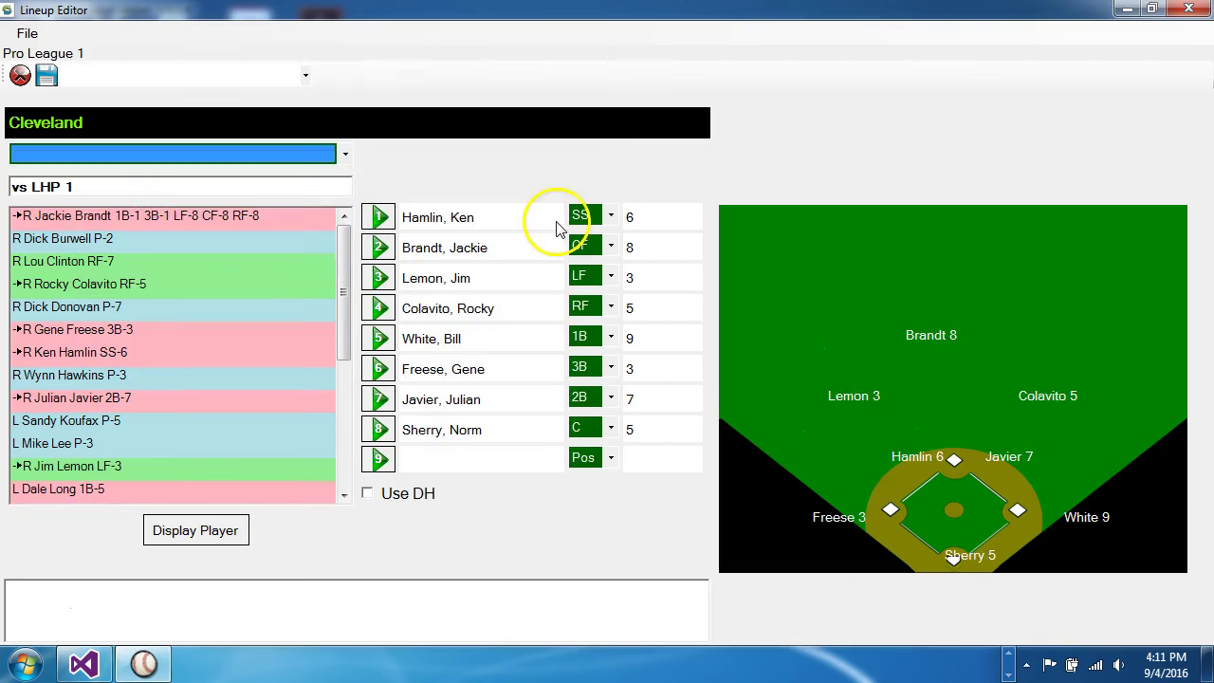
# Step: View Cleveland's vs LHP 2, vs RHP 1 and vs RHP 2 preset lineups one after another
pyautogui.click(325, 152)
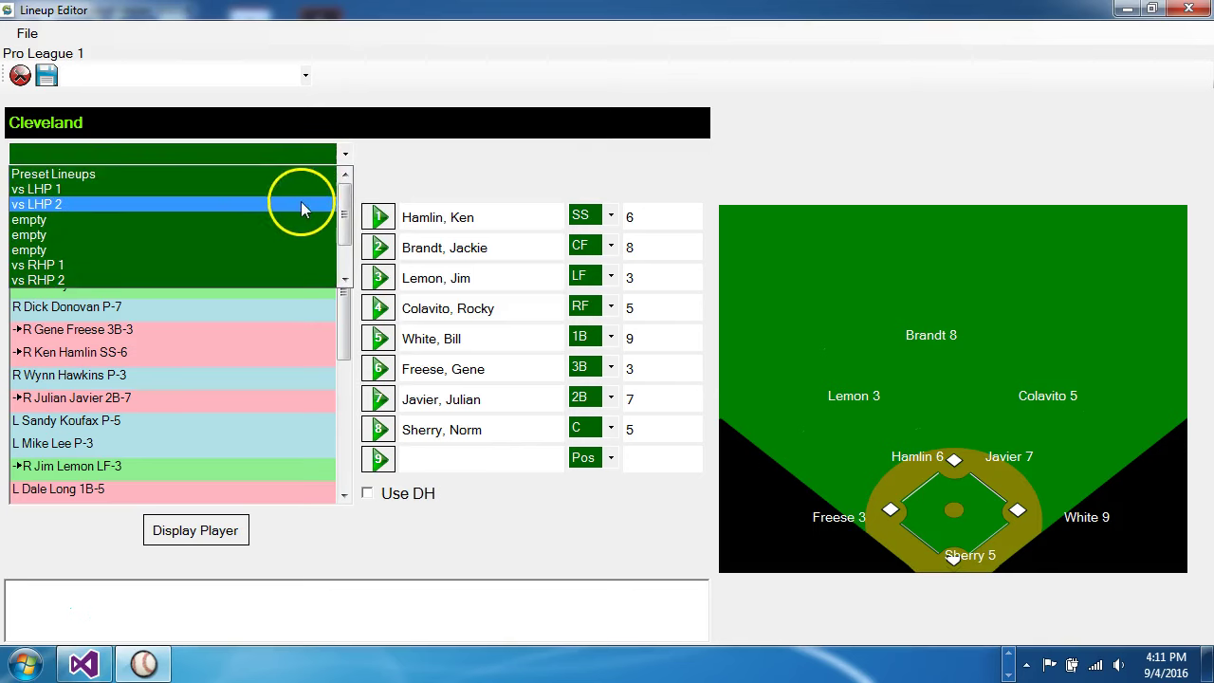
pyautogui.click(300, 200)
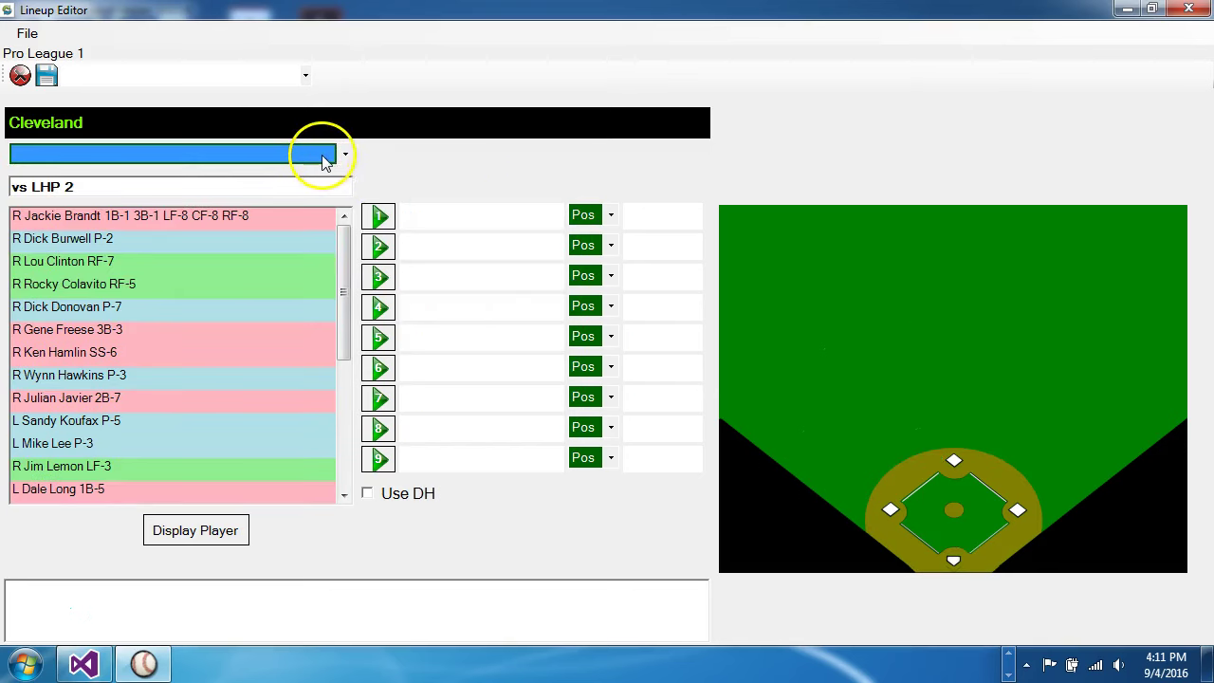
pyautogui.click(331, 155)
pyautogui.click(257, 266)
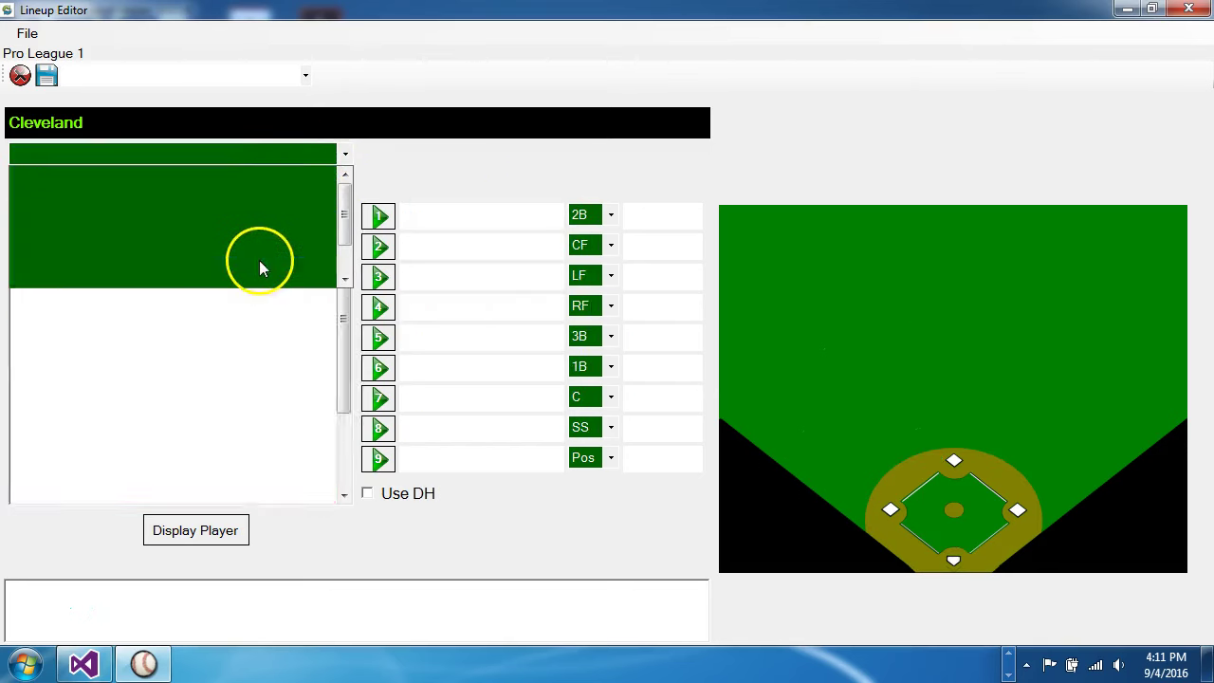
pyautogui.click(305, 154)
pyautogui.click(272, 277)
# Step: Compare Cleveland's vs LHP 1 and vs LHP 2 presets, look over the roster list, and exit the lineup editor without saving
pyautogui.click(321, 156)
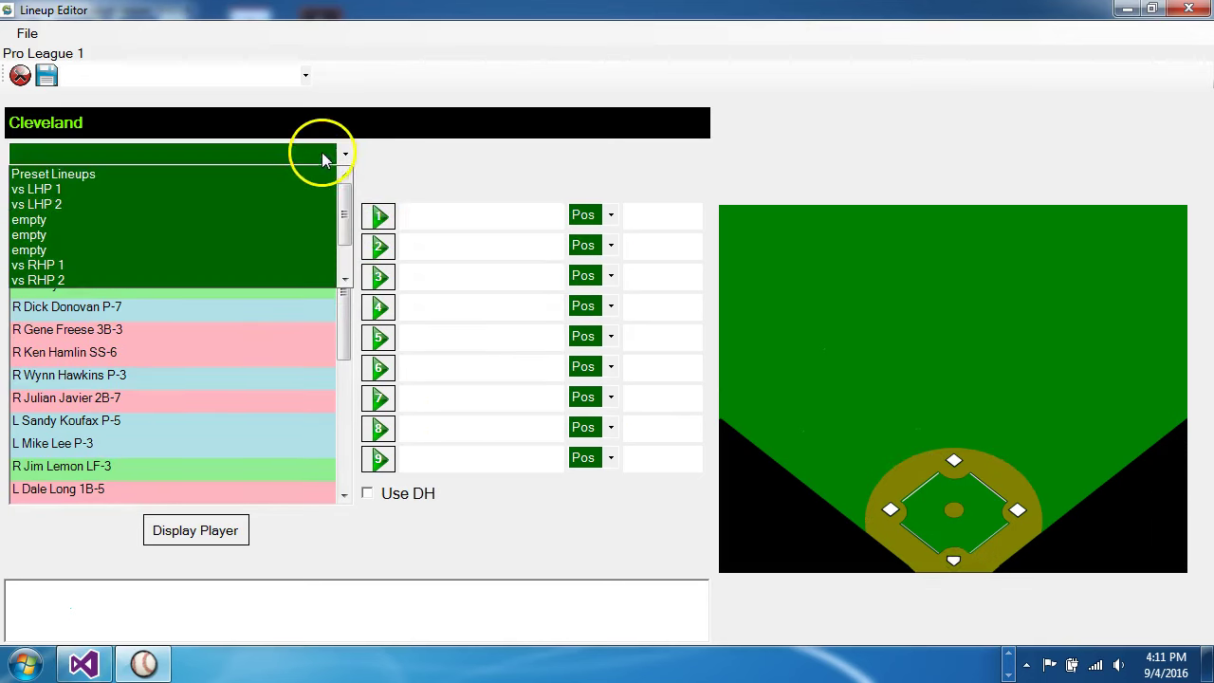
pyautogui.click(214, 190)
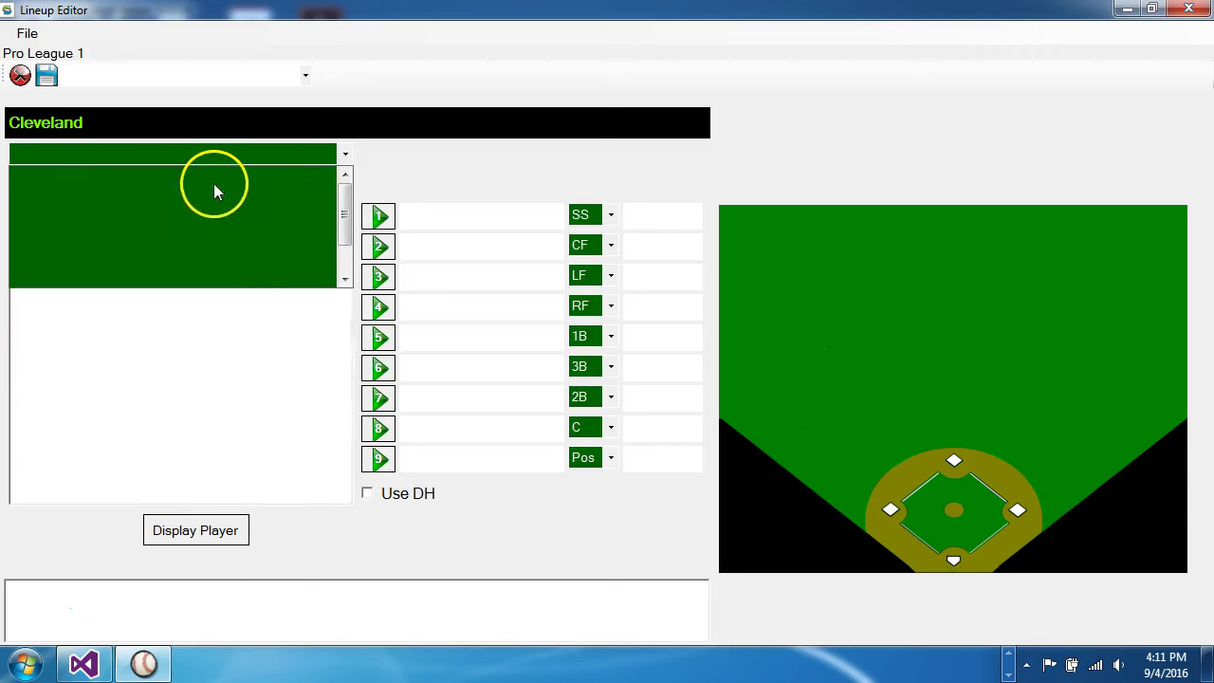
pyautogui.click(293, 159)
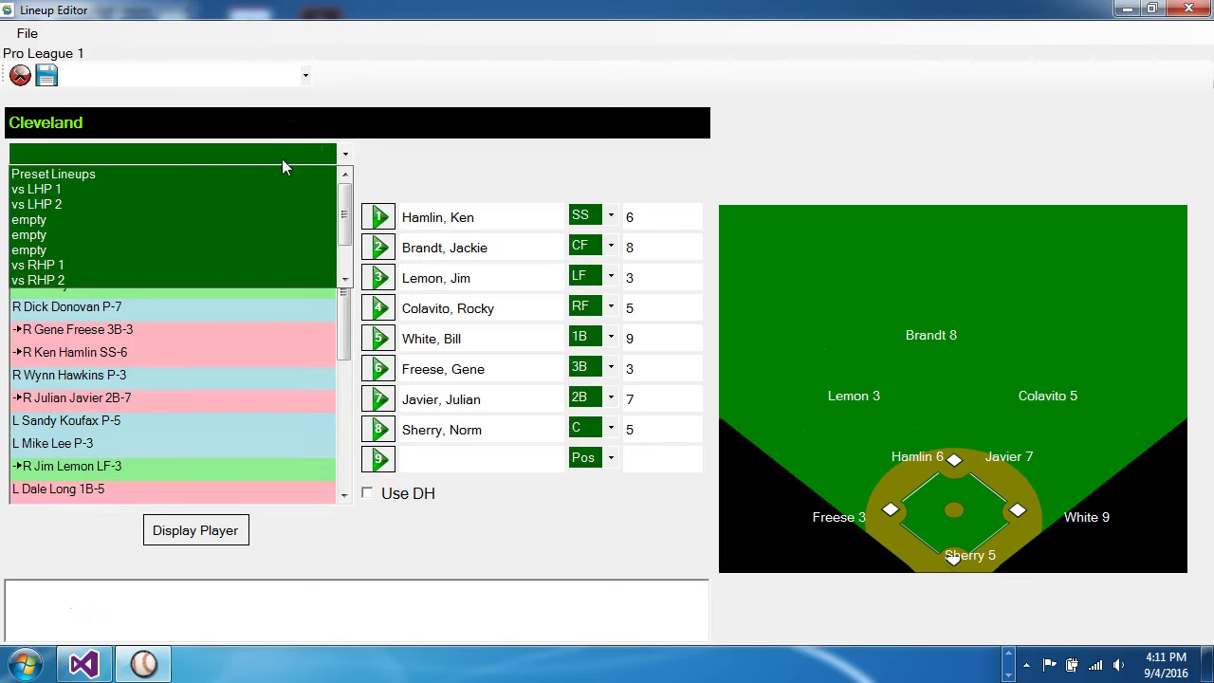
pyautogui.click(257, 194)
pyautogui.click(238, 160)
pyautogui.click(218, 203)
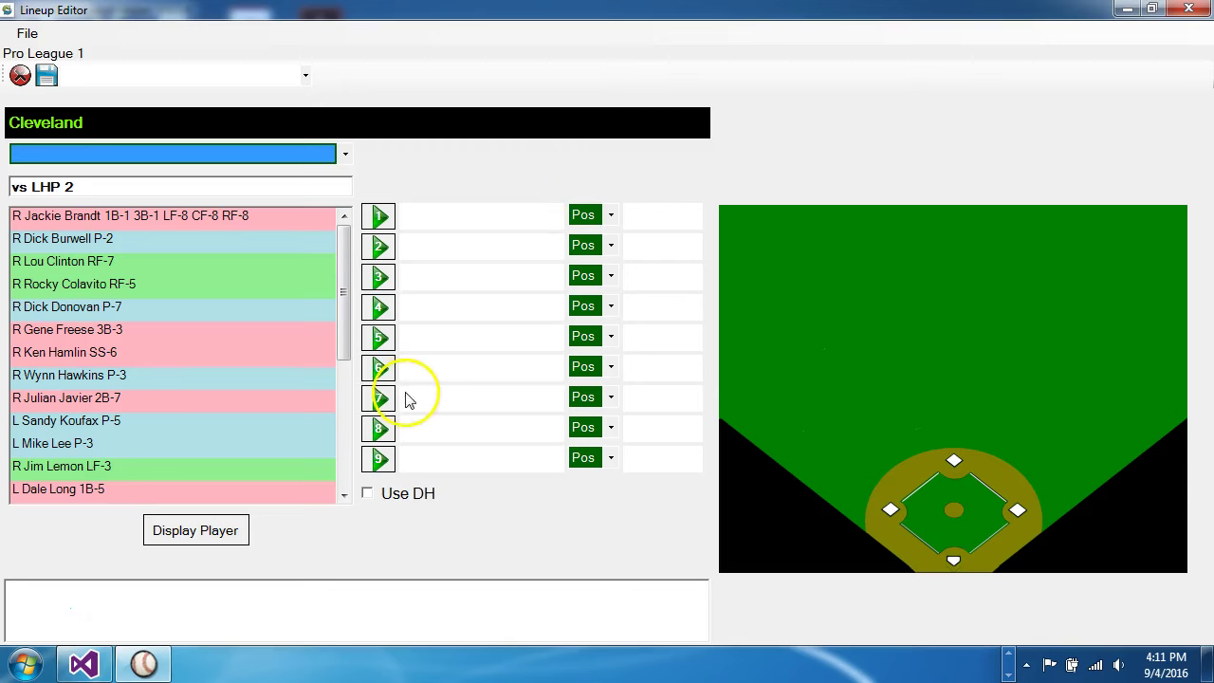
pyautogui.moveTo(341, 244); pyautogui.dragTo(332, 217)
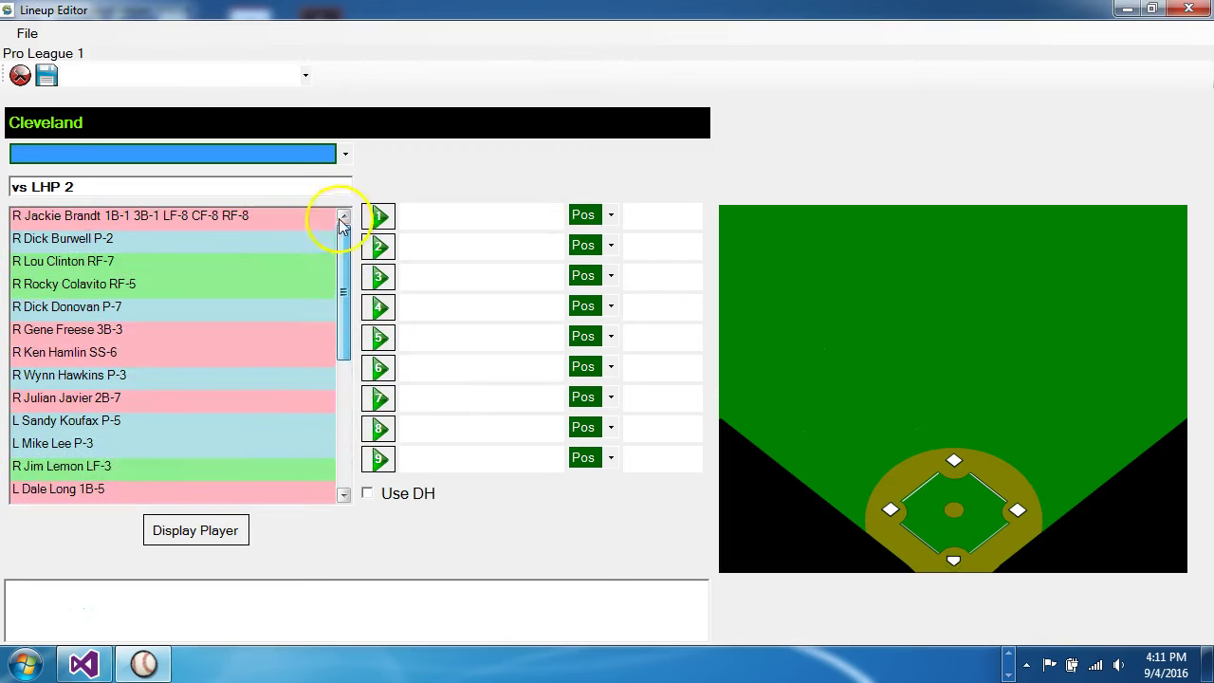
pyautogui.click(20, 75)
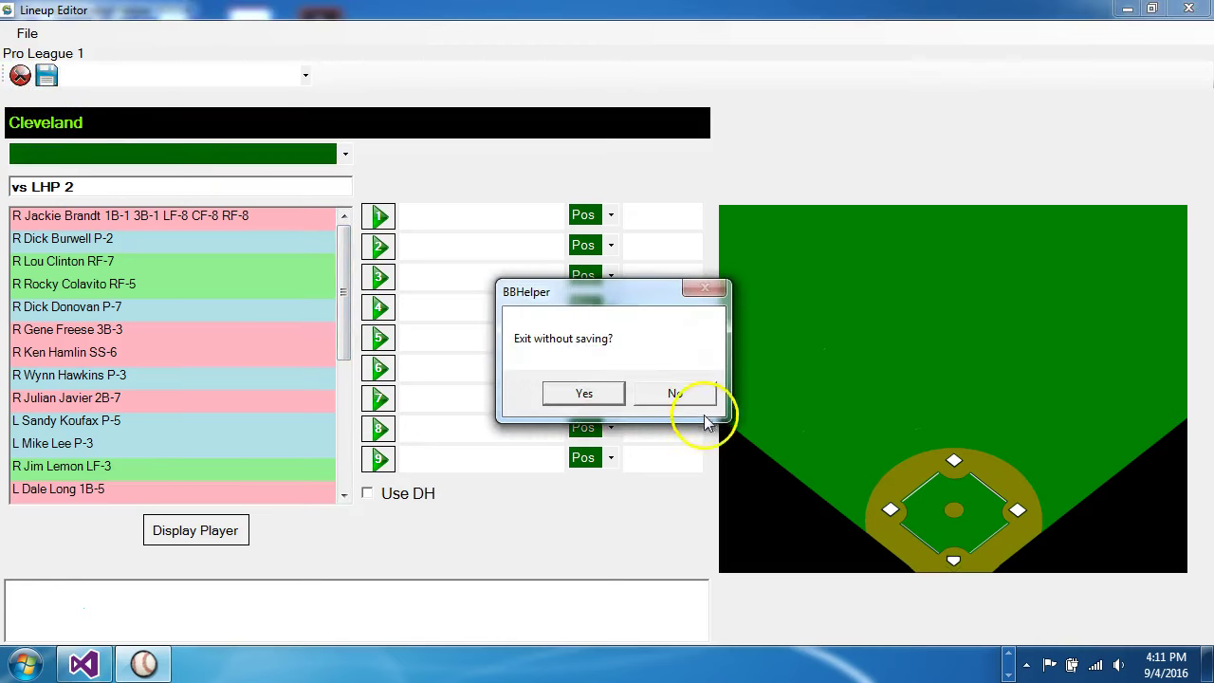
pyautogui.click(582, 393)
# Step: Examine Cleveland's player list in Team Management and return to the organization screen
pyautogui.click(56, 69)
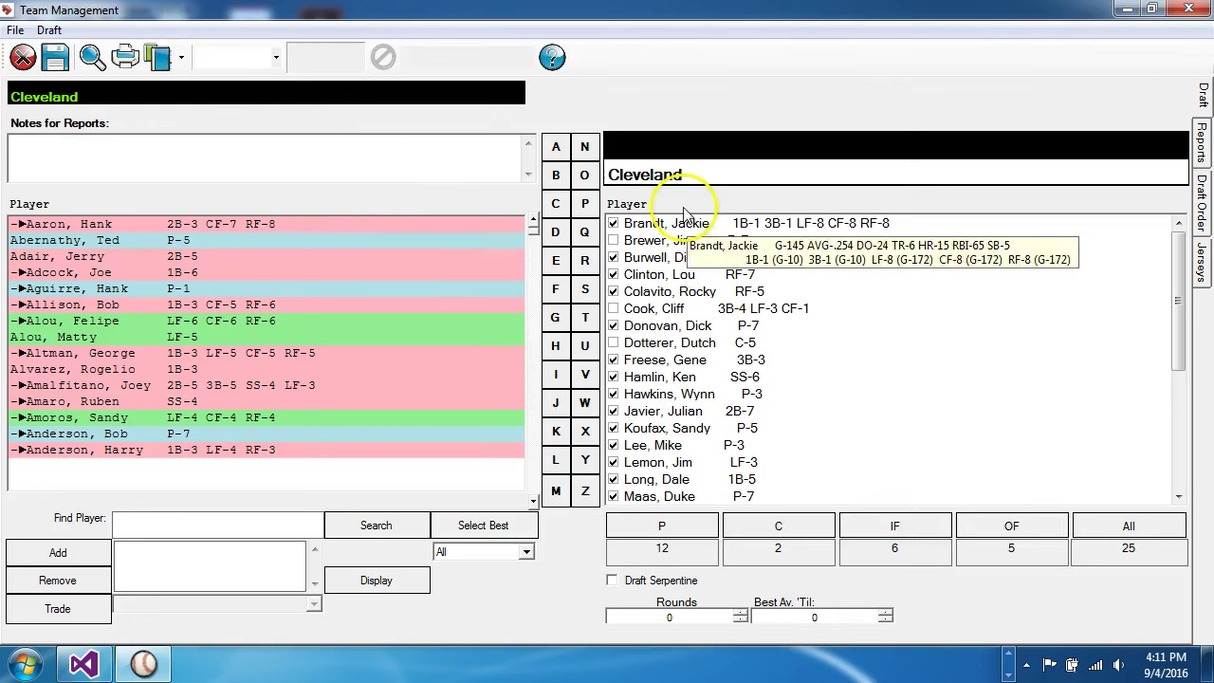
pyautogui.moveTo(1177, 304); pyautogui.dragTo(1185, 263)
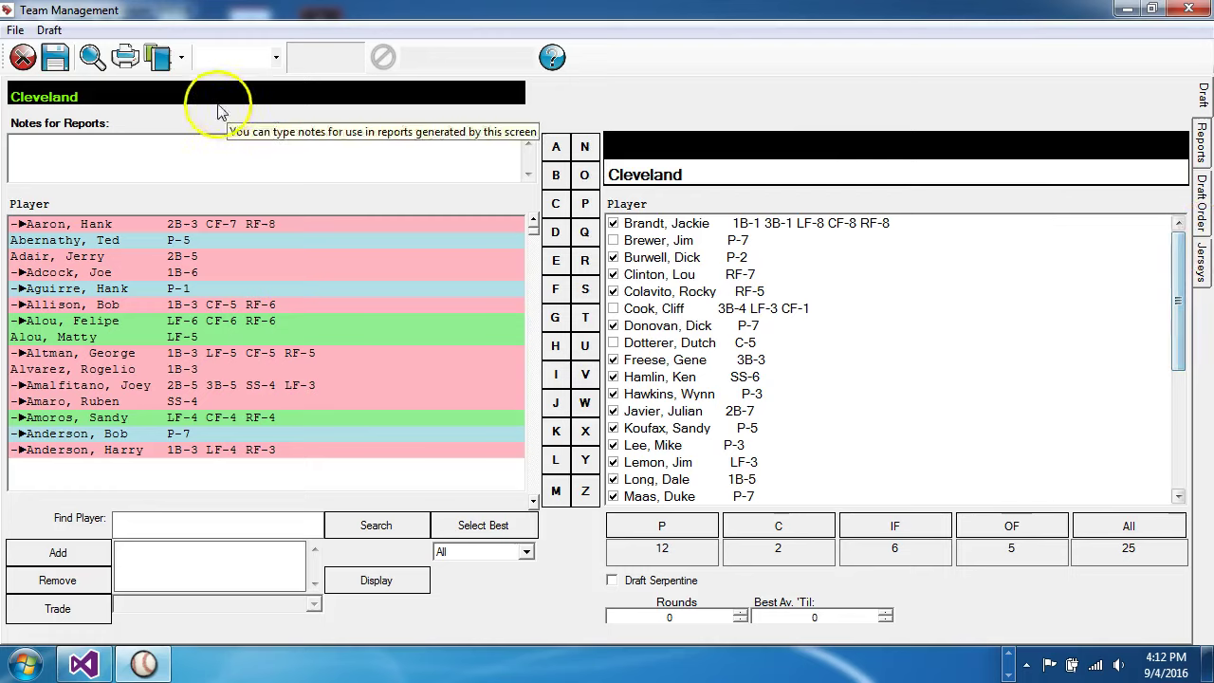
pyautogui.click(25, 60)
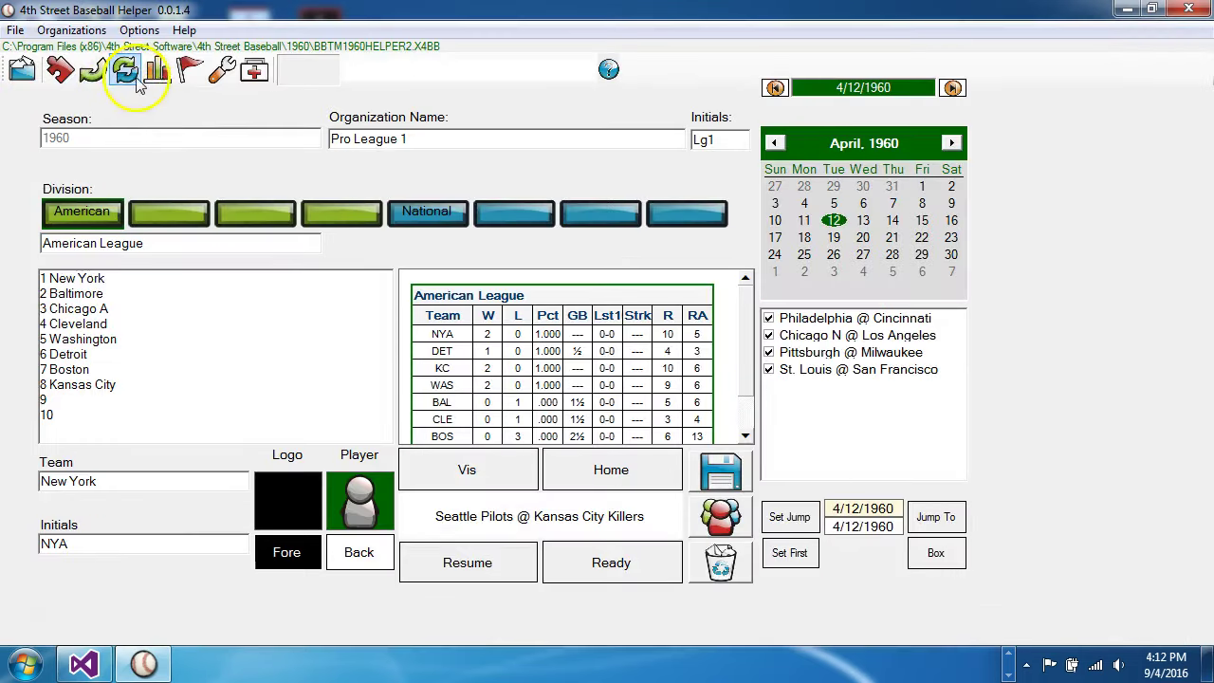
# Step: Open the lineup editor for New York and load the vs LHP 2 preset
pyautogui.click(127, 72)
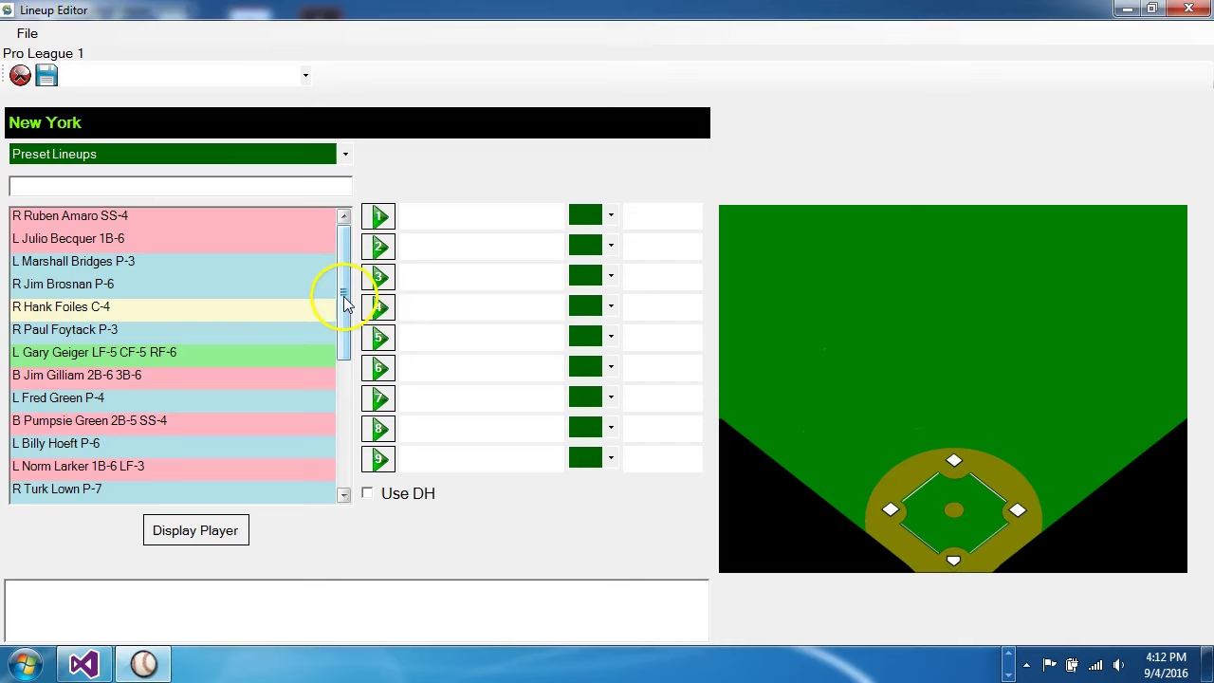
pyautogui.click(272, 155)
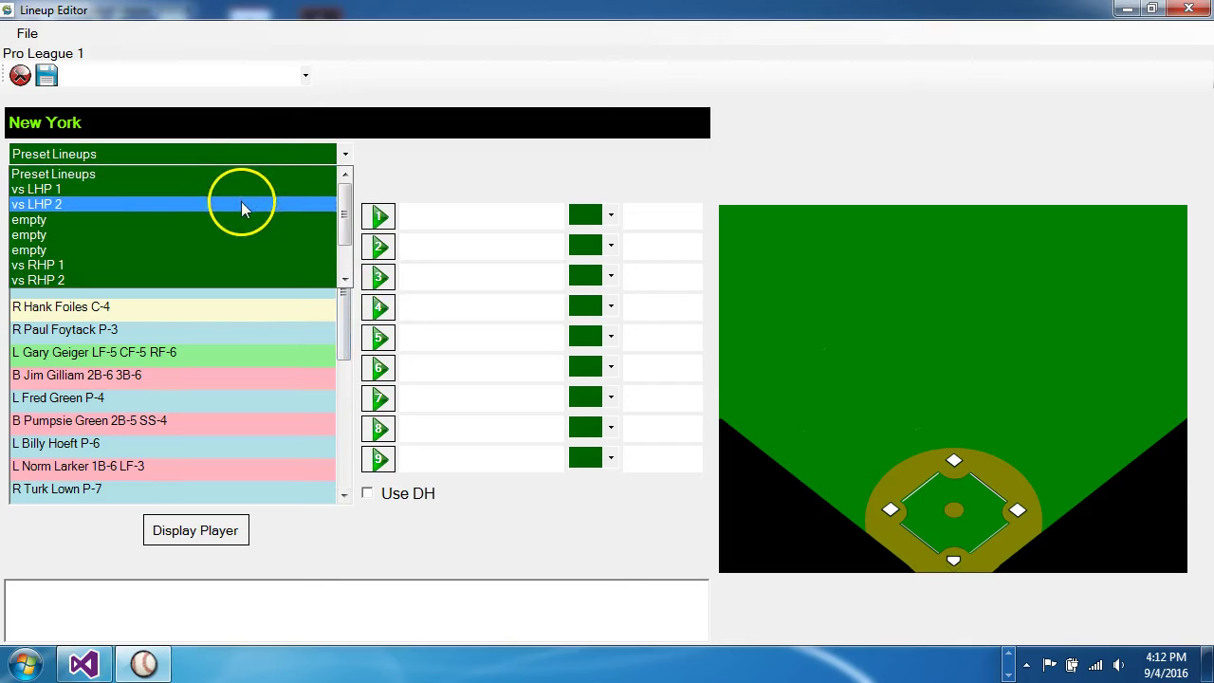
pyautogui.click(242, 205)
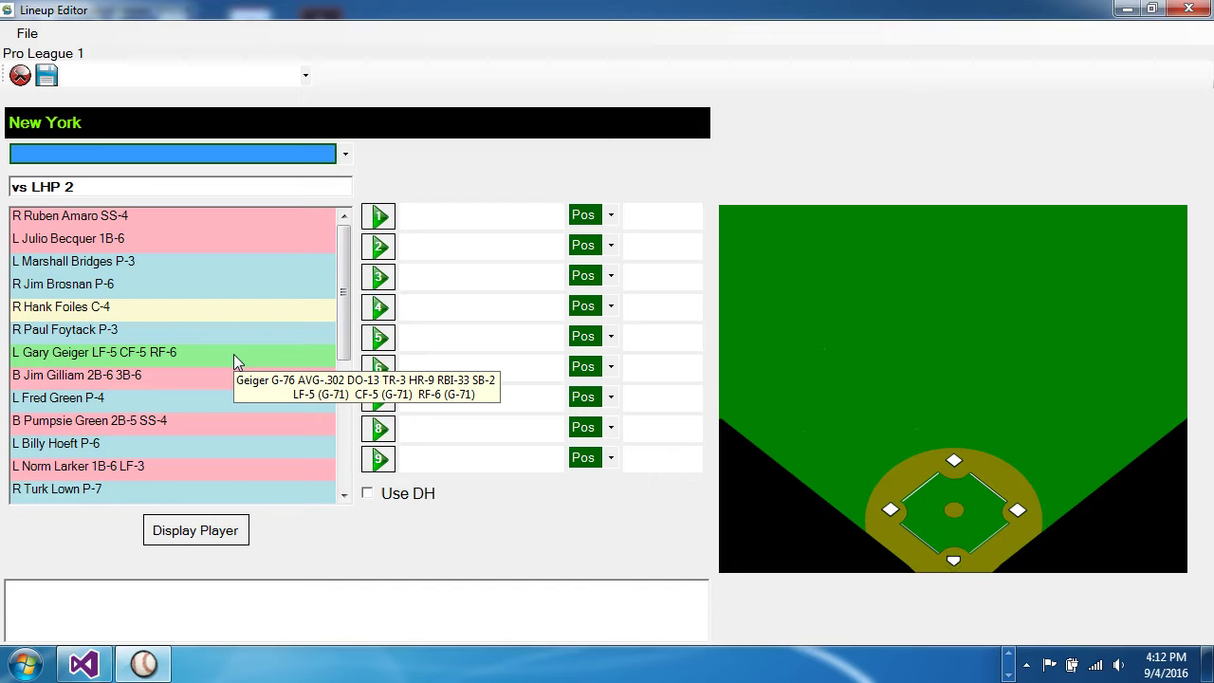
# Step: Put Gary Geiger in batting spot 1 and set his position to LF
pyautogui.click(189, 351)
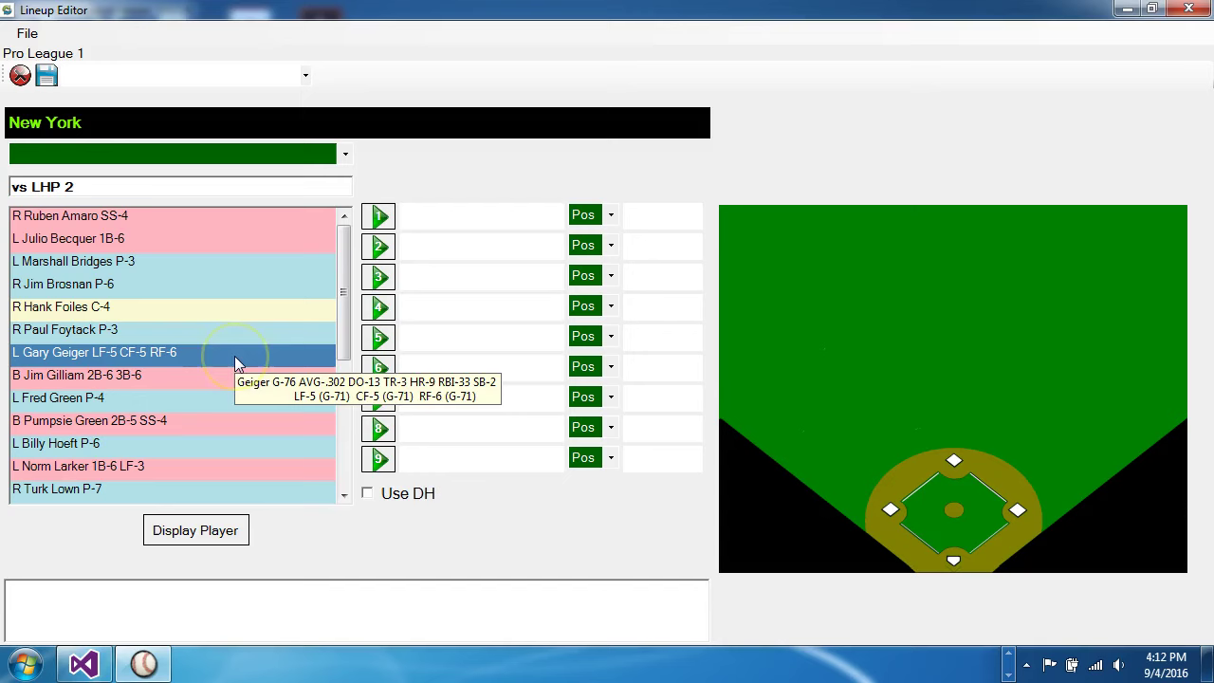
pyautogui.click(379, 217)
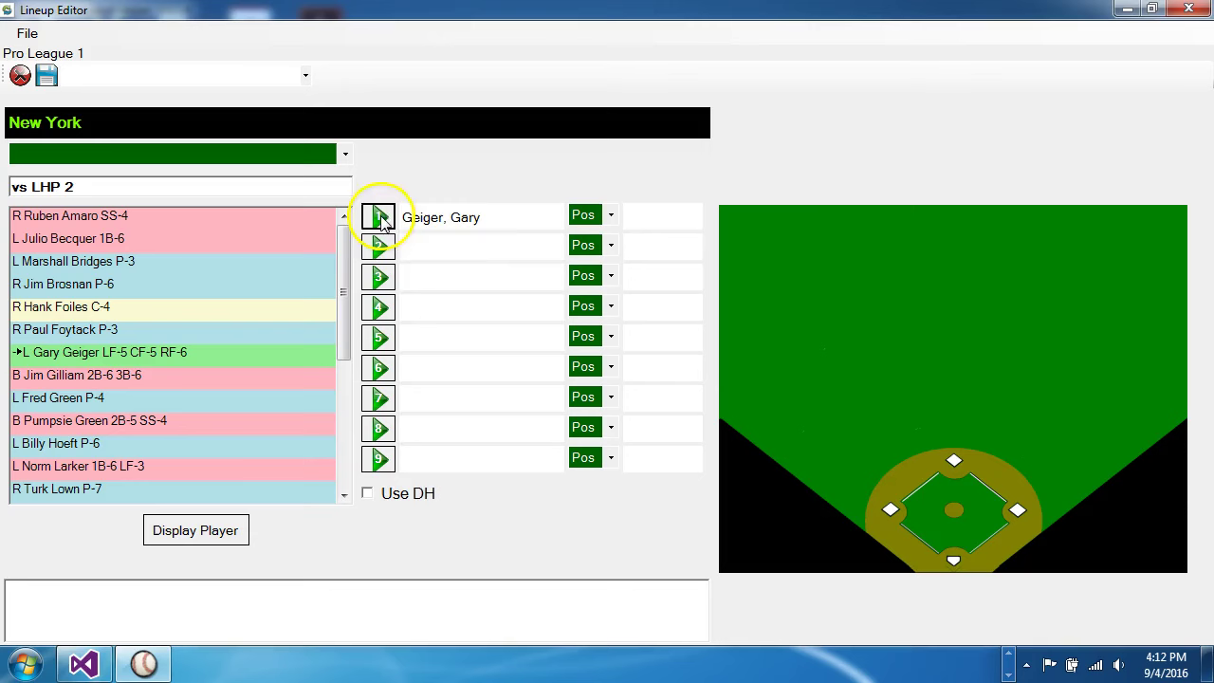
pyautogui.click(609, 216)
pyautogui.scroll(-1, 607, 289)
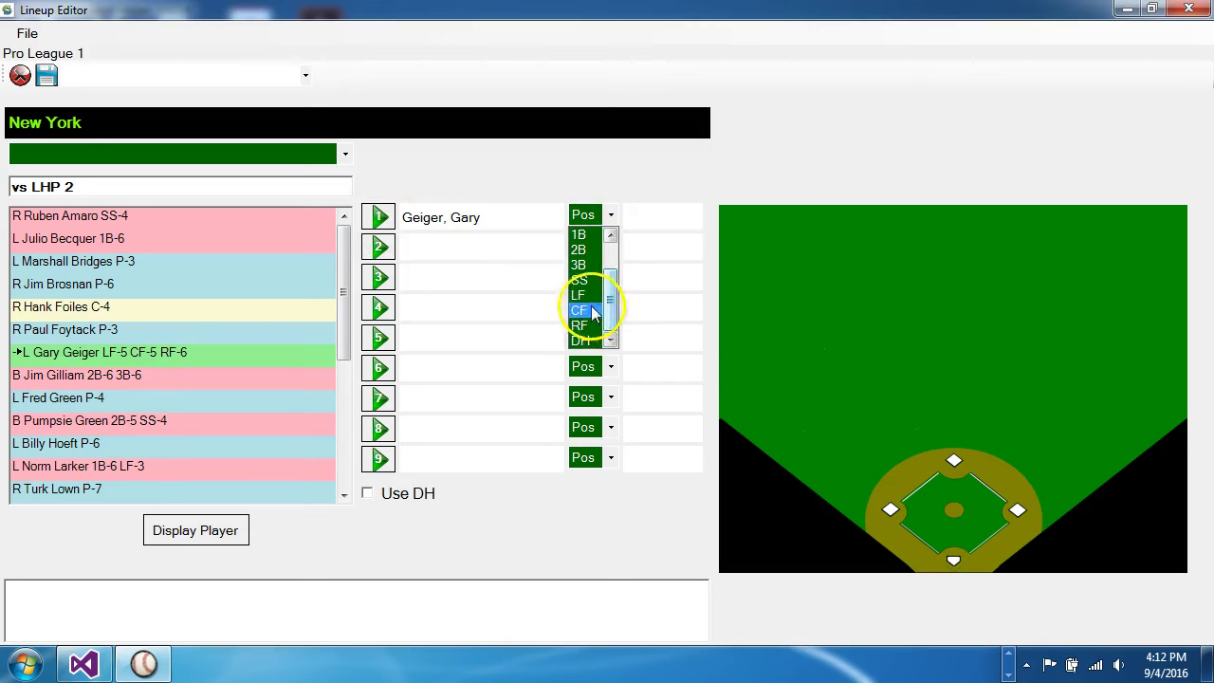
pyautogui.click(580, 295)
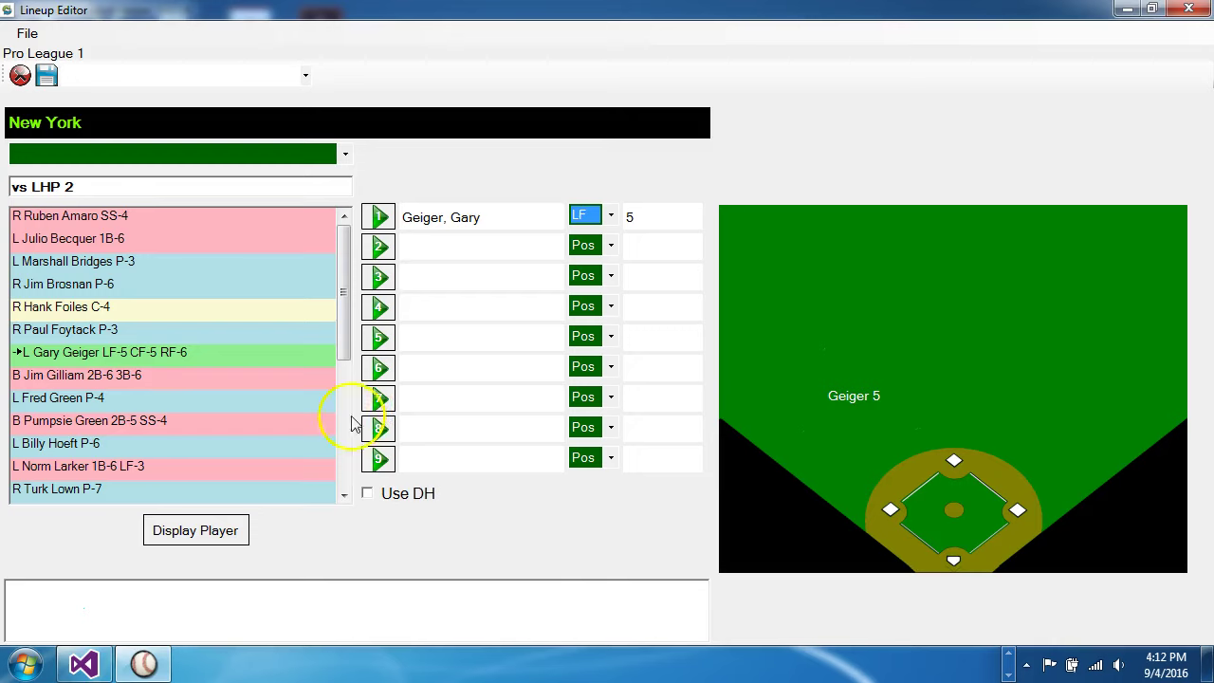
# Step: Put Hank Foiles in batting spot 7 and set his position to C
pyautogui.click(158, 308)
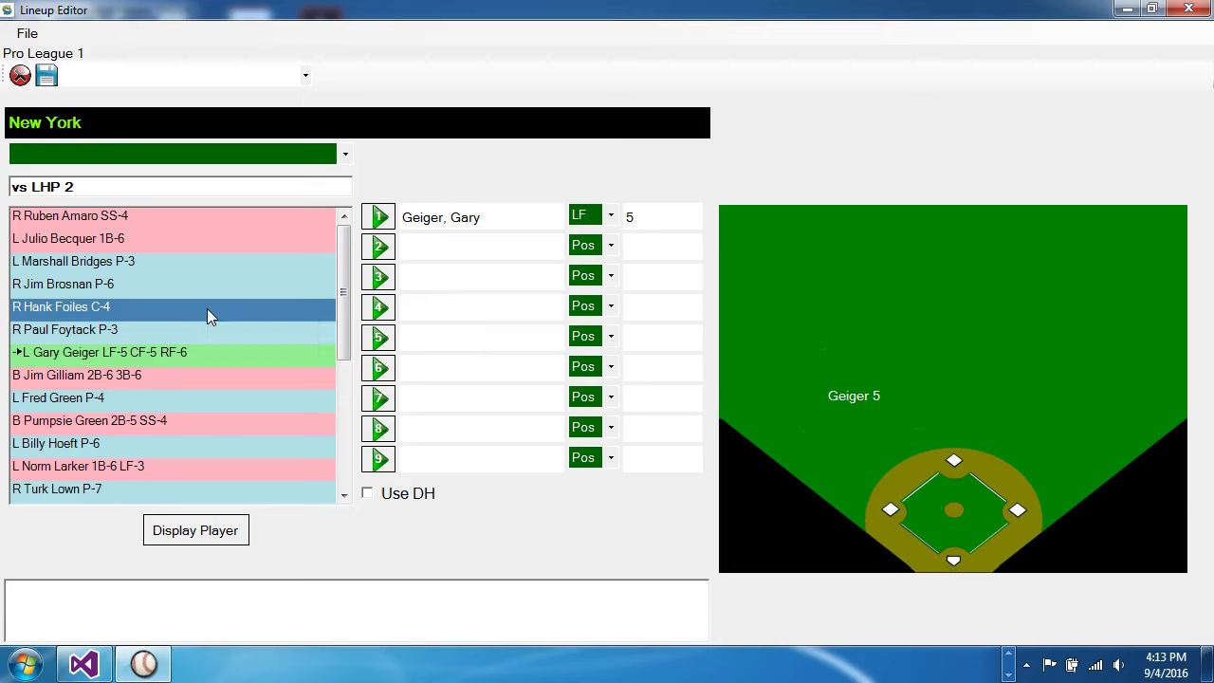
pyautogui.click(378, 399)
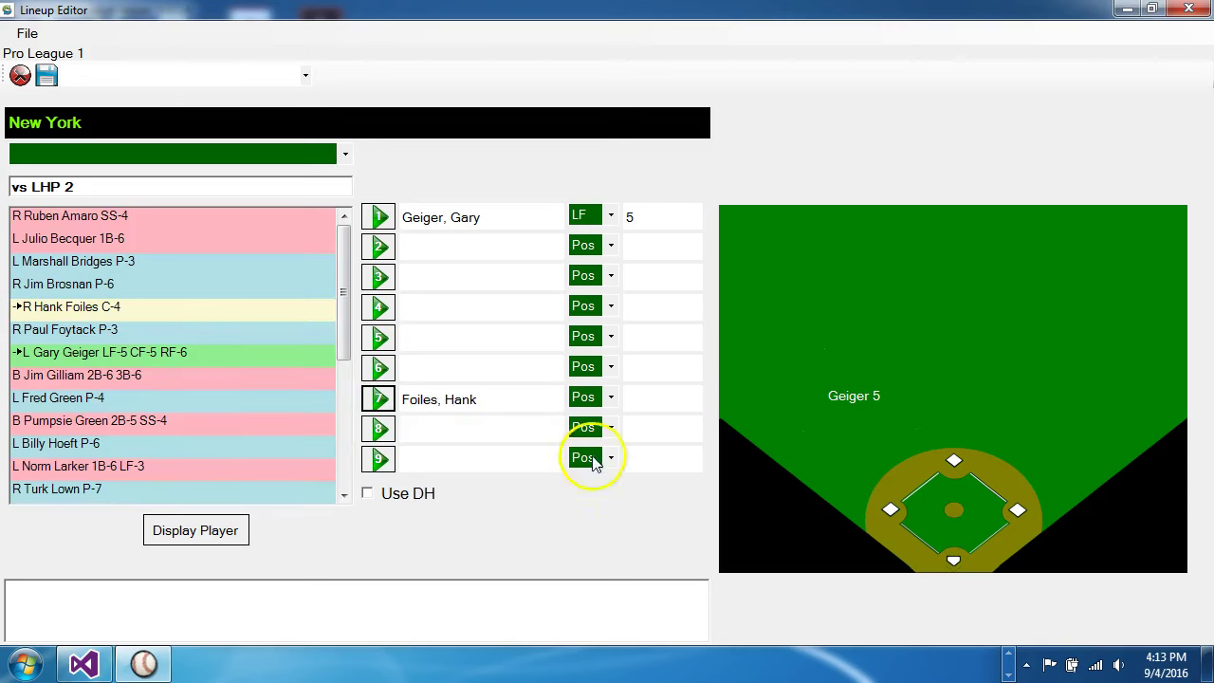
pyautogui.click(588, 405)
pyautogui.click(591, 439)
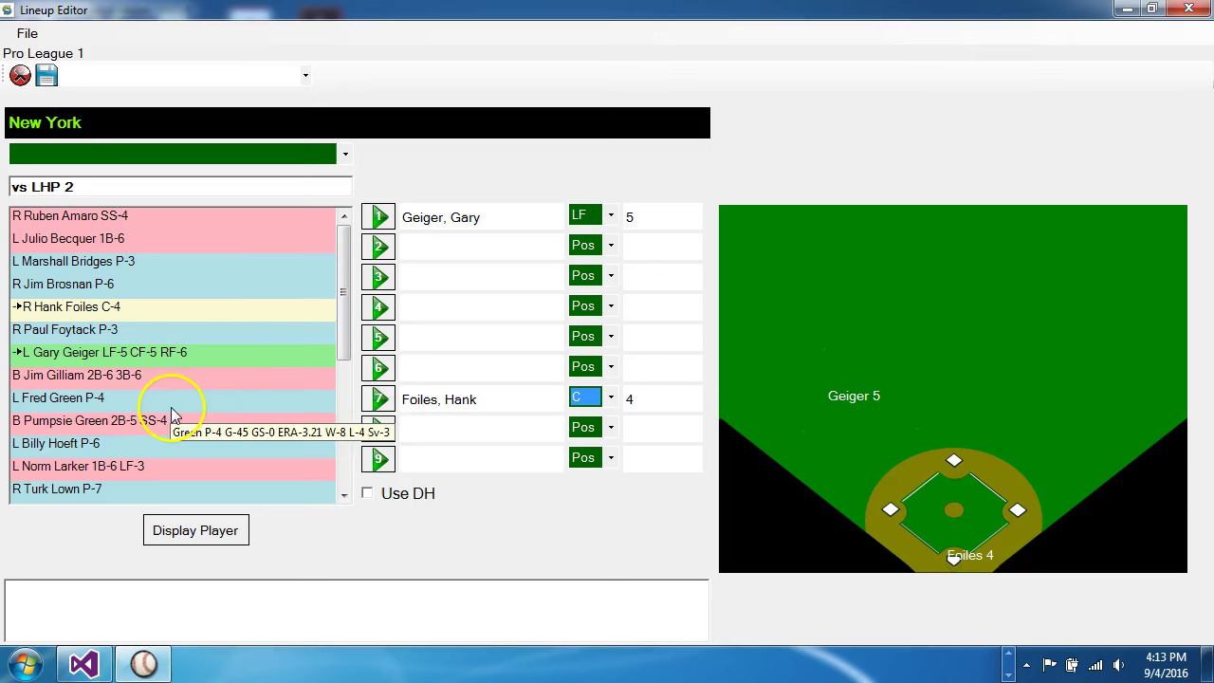
# Step: Put Jim Gilliam in batting spot 2 and set his position to 2B
pyautogui.click(142, 376)
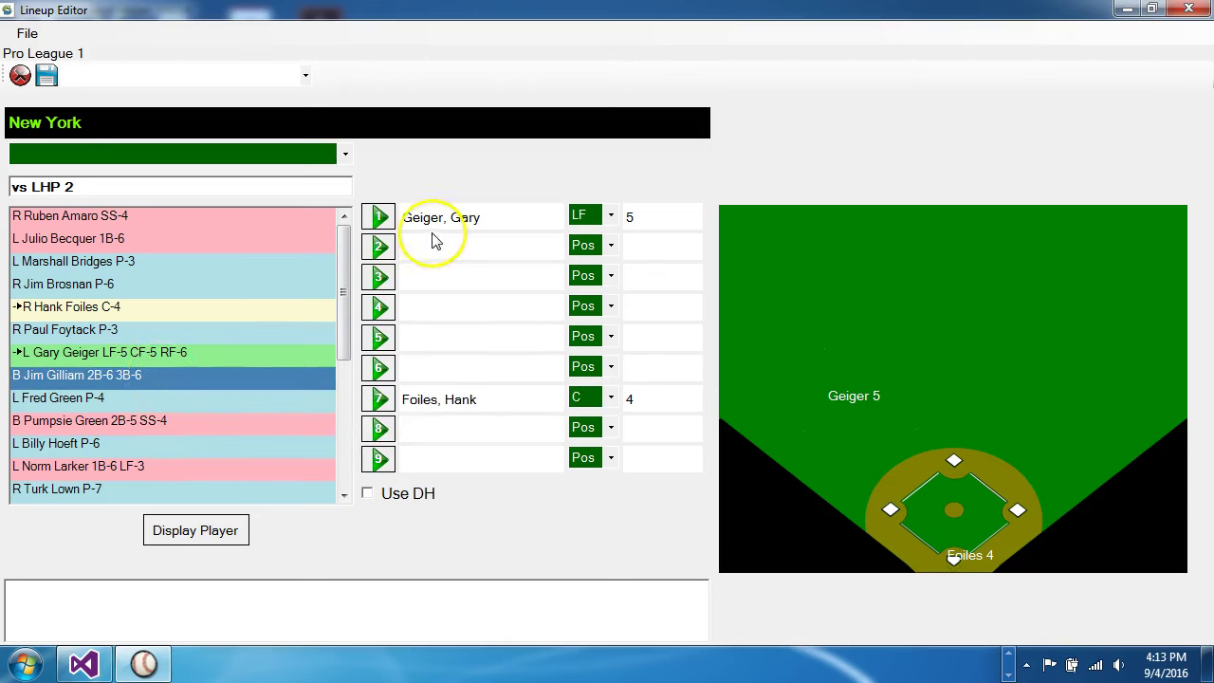
pyautogui.click(383, 248)
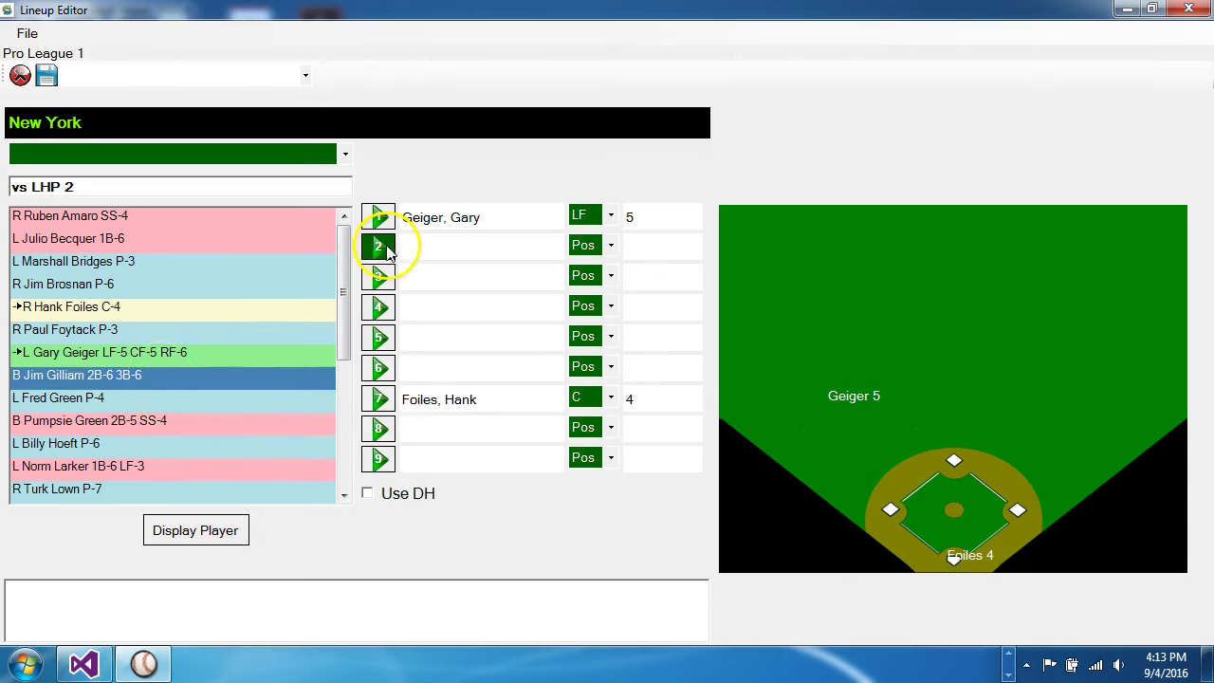
pyautogui.click(608, 246)
pyautogui.click(586, 325)
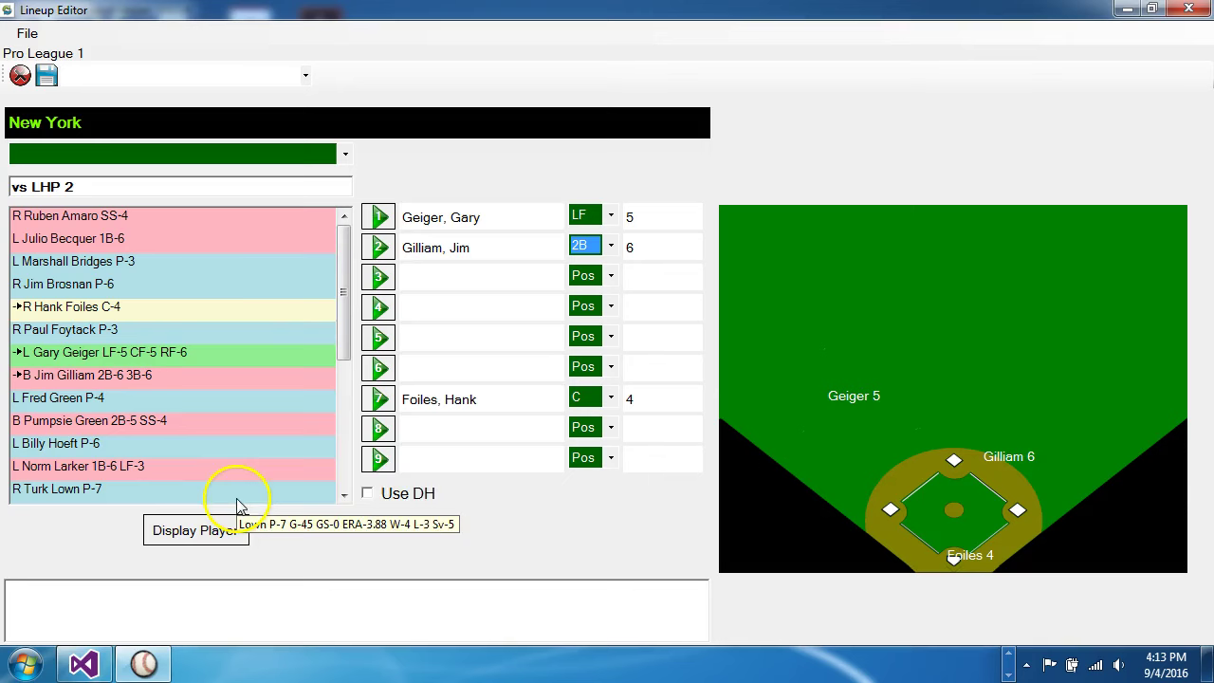
# Step: Put Pumpsie Green in batting spot 5 and set his position to SS
pyautogui.click(171, 423)
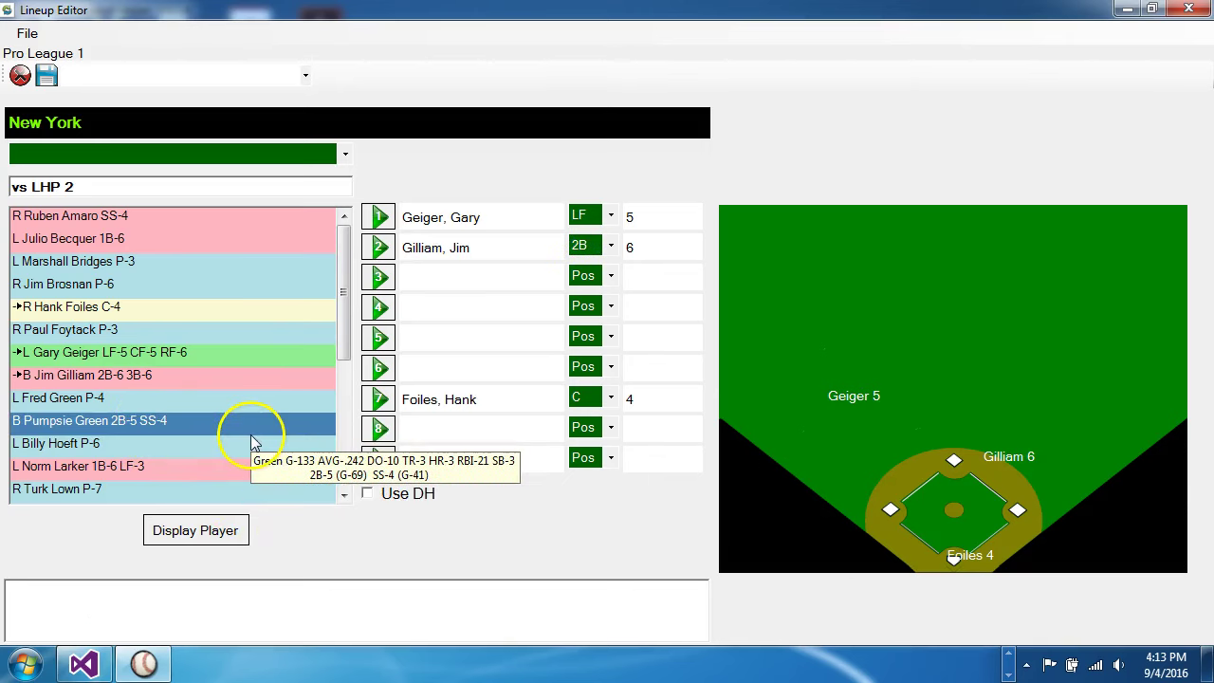
pyautogui.click(378, 338)
pyautogui.click(585, 337)
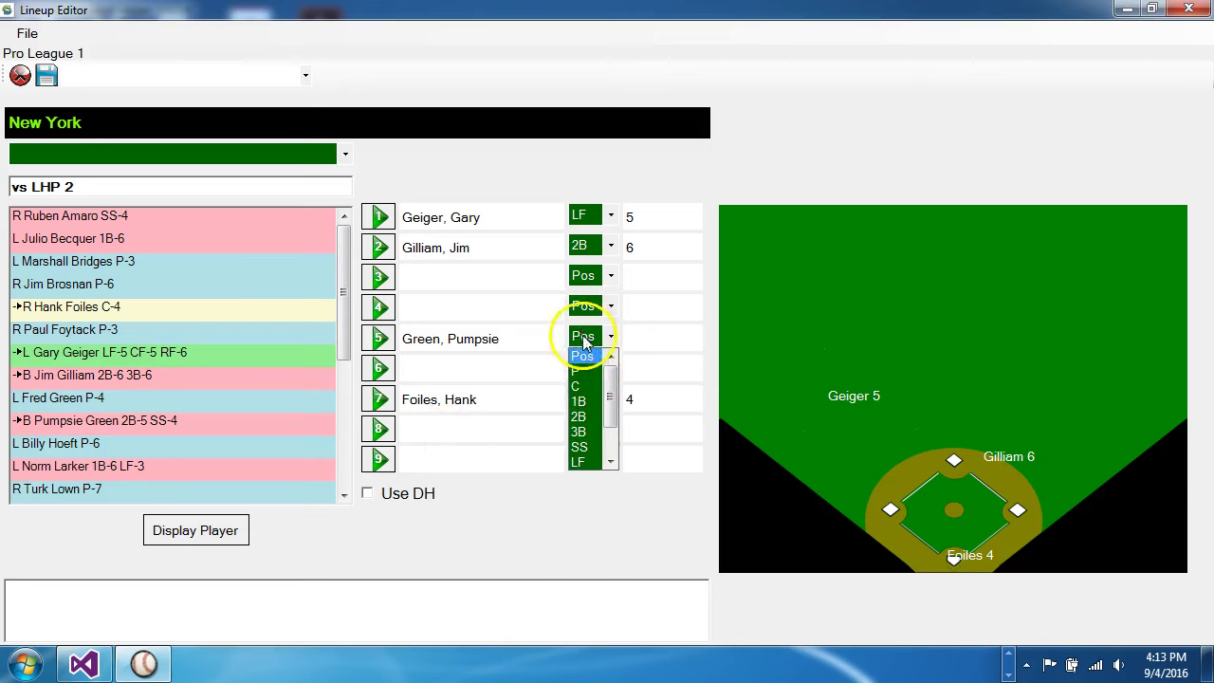
pyautogui.click(582, 447)
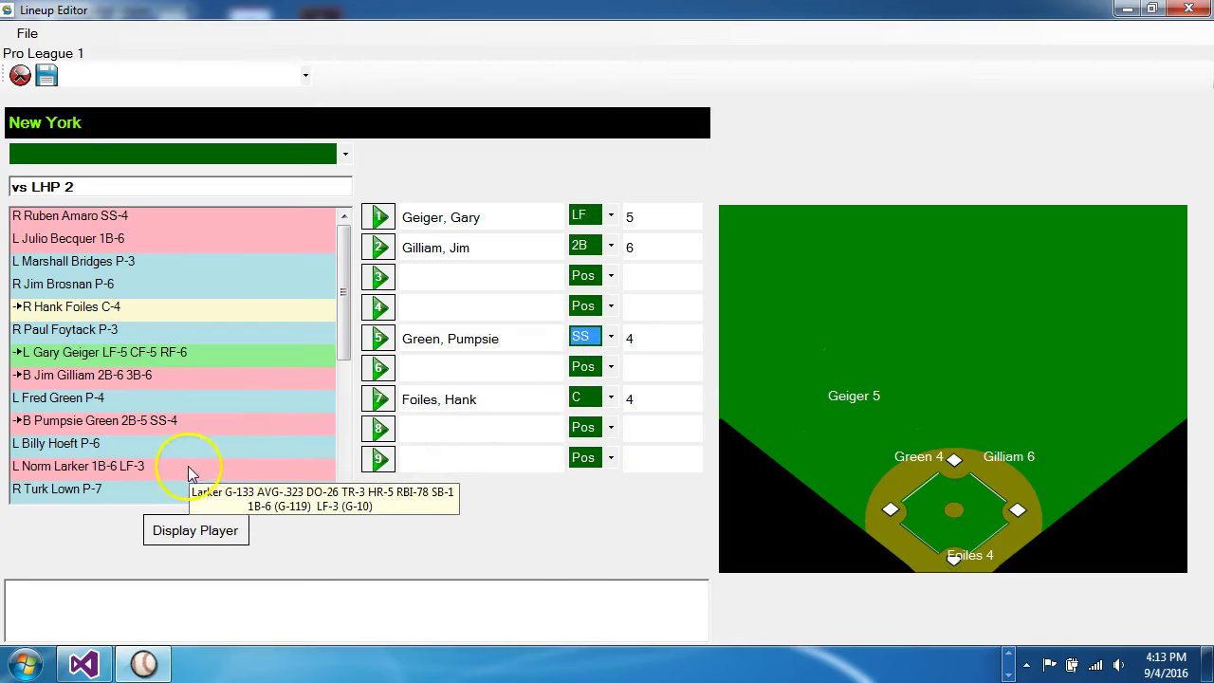
# Step: Put Norm Larker in batting spot 3 and set his position to 1B
pyautogui.click(130, 470)
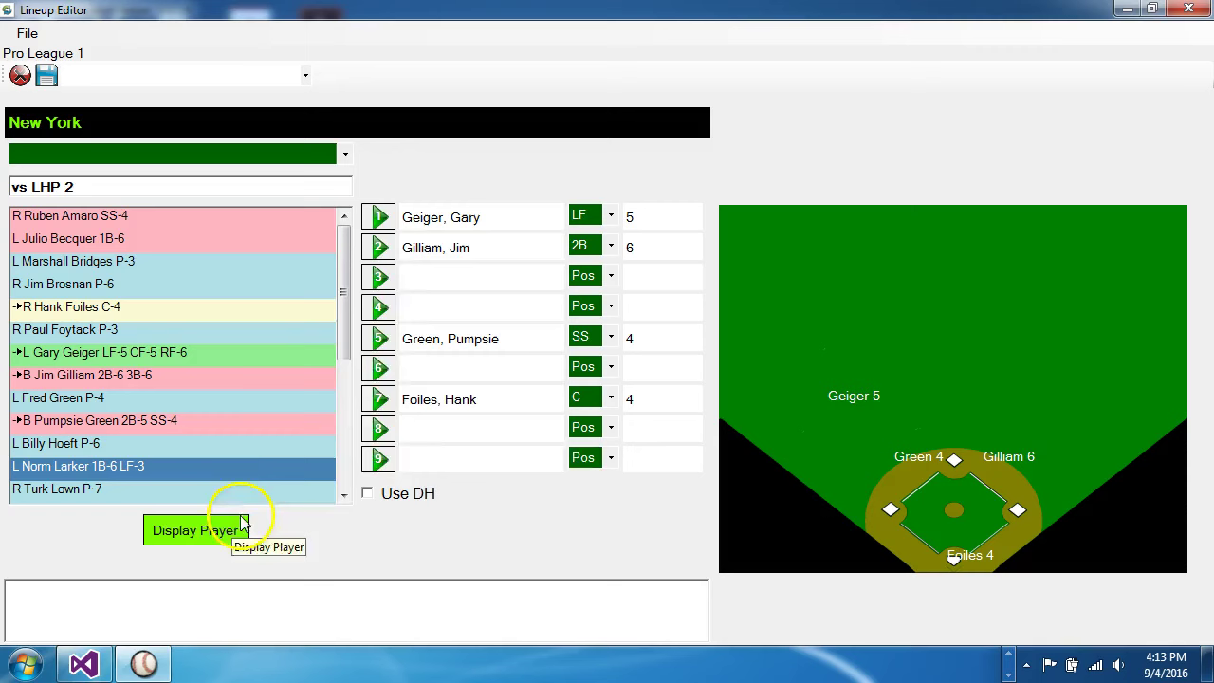
pyautogui.click(379, 276)
pyautogui.click(596, 275)
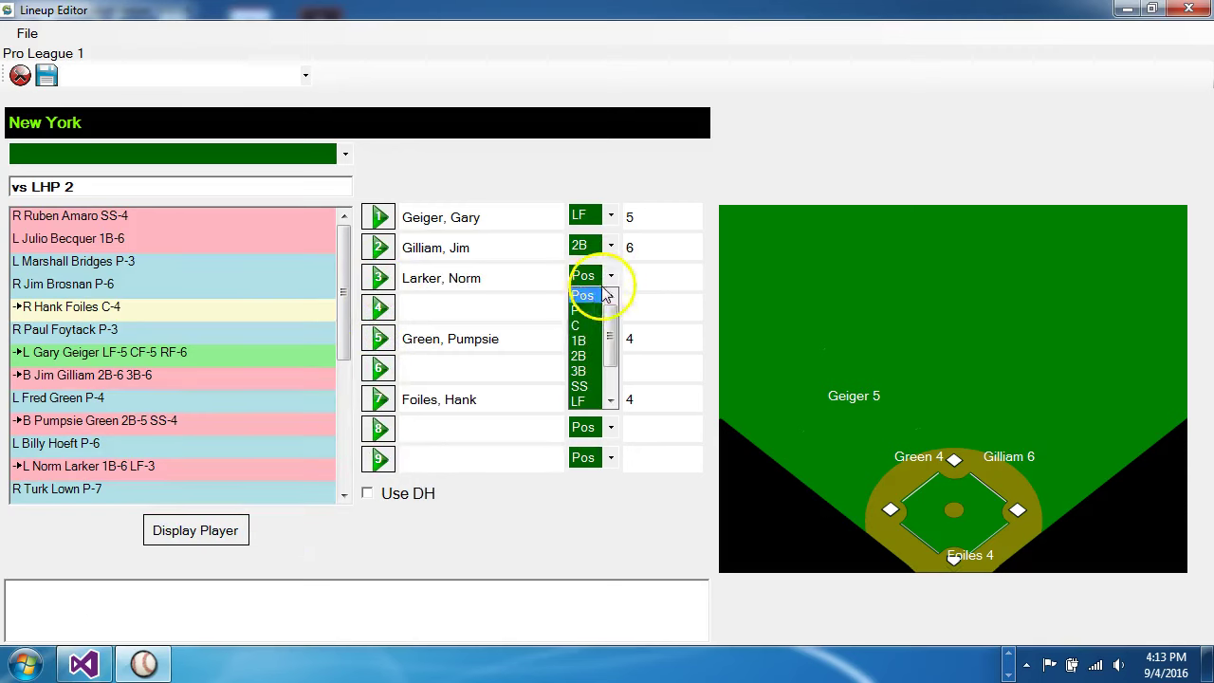
pyautogui.click(587, 342)
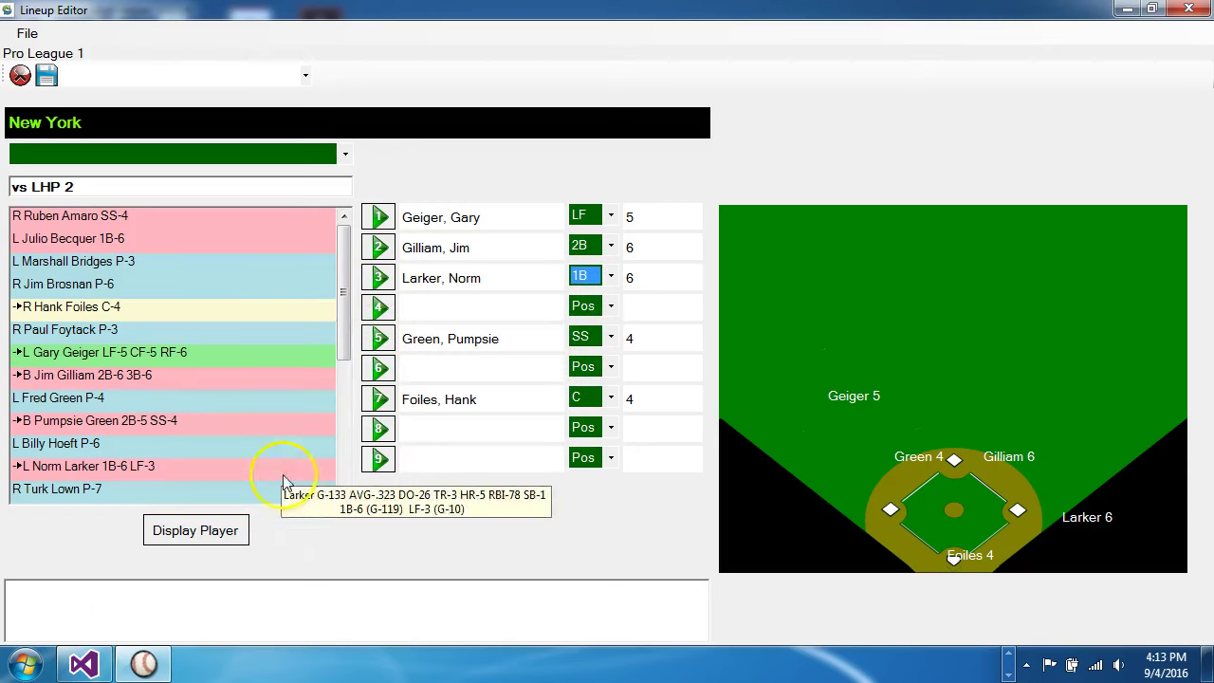
pyautogui.scroll(-1, 332, 351)
pyautogui.scroll(1, 320, 347)
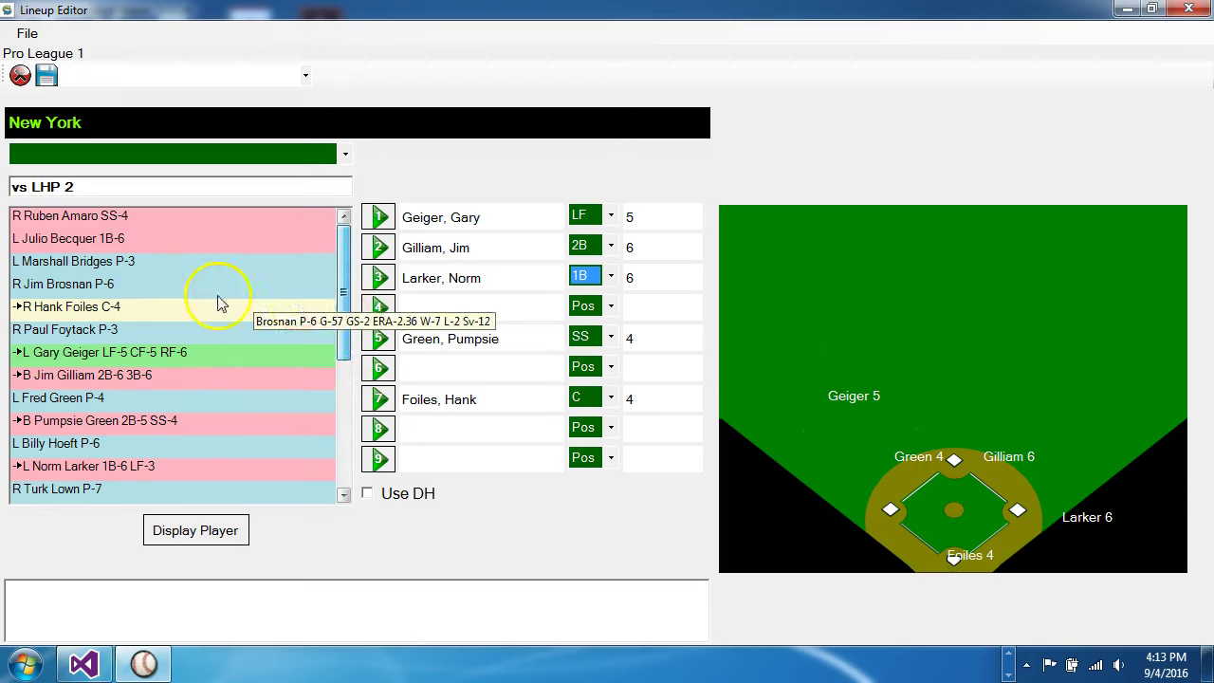
# Step: Put Julio Becquer in batting spot 4 and set his position to 1B
pyautogui.click(136, 242)
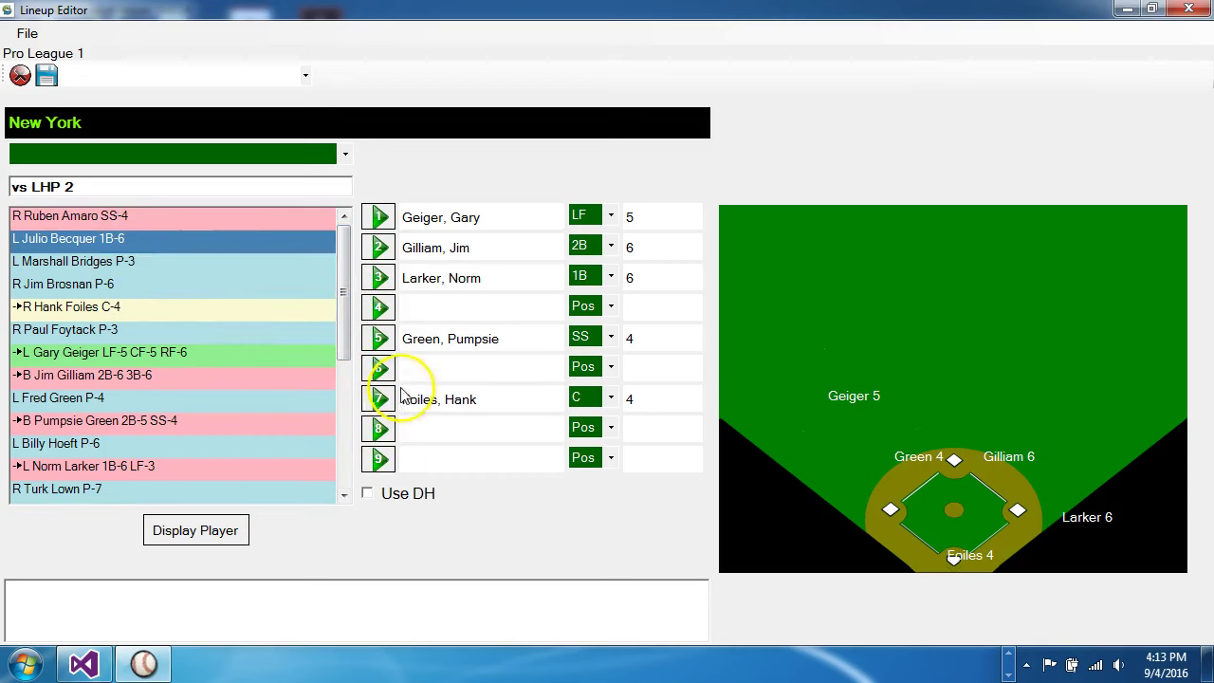
pyautogui.click(371, 315)
pyautogui.click(610, 307)
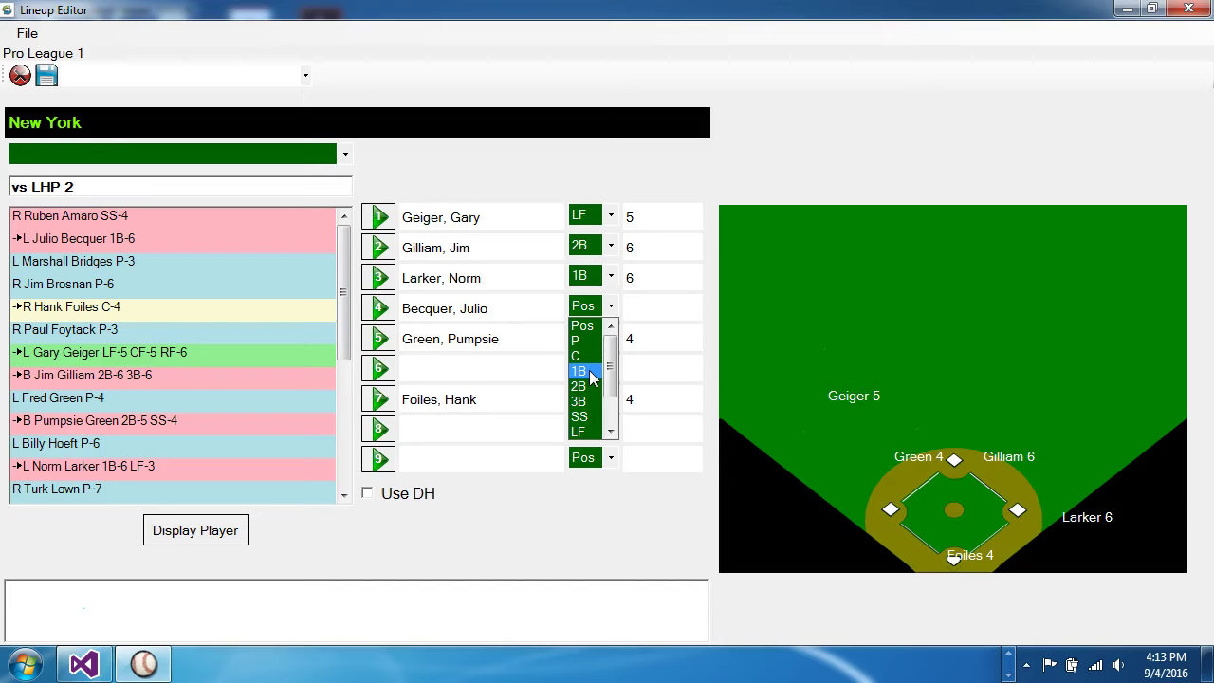
pyautogui.click(590, 371)
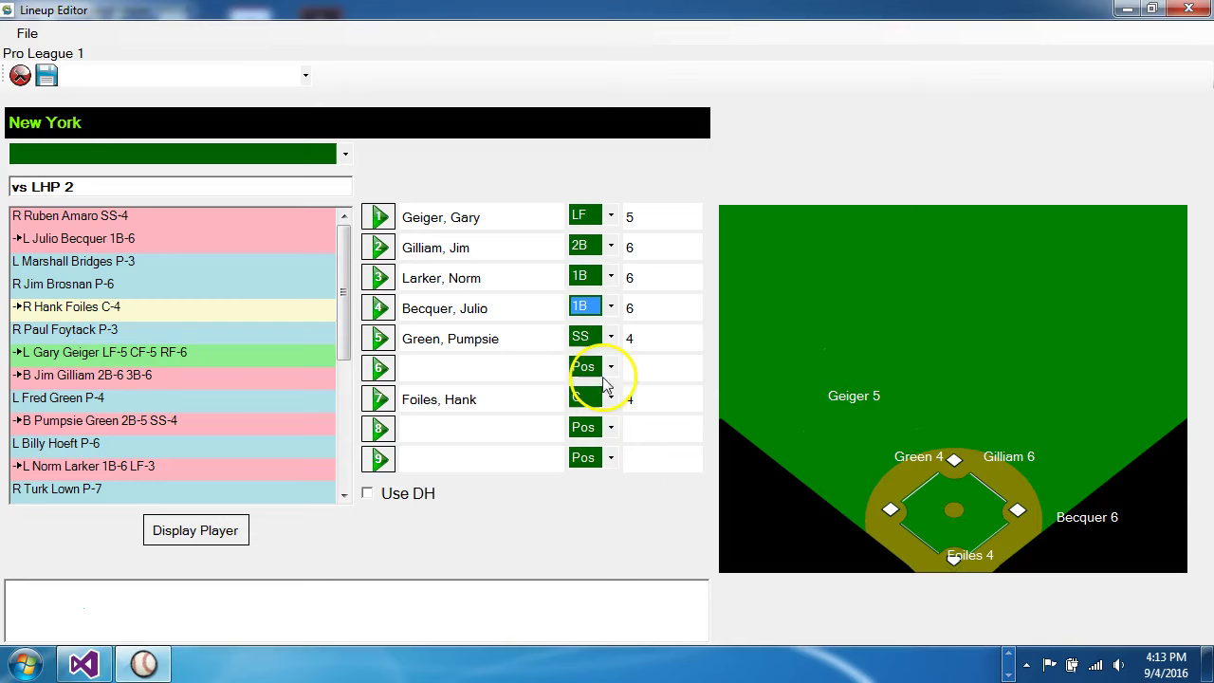
# Step: Display Norm Larker's player card to check his ratings, then close it
pyautogui.click(608, 283)
pyautogui.click(607, 282)
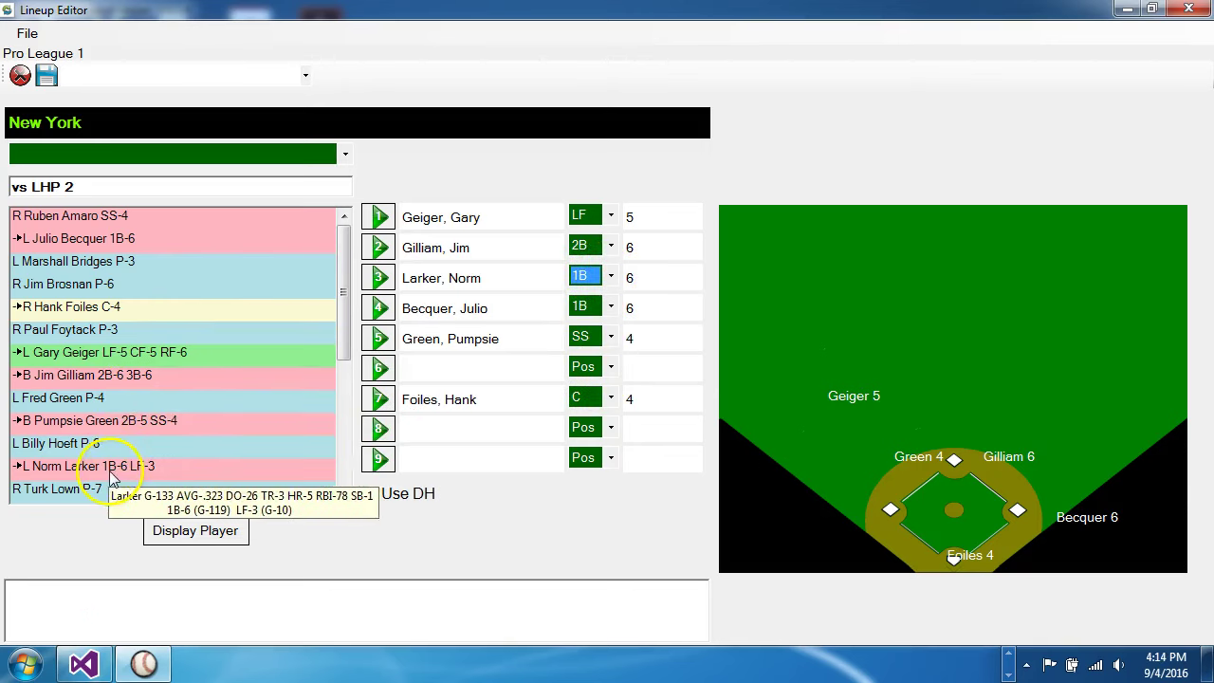
pyautogui.click(112, 466)
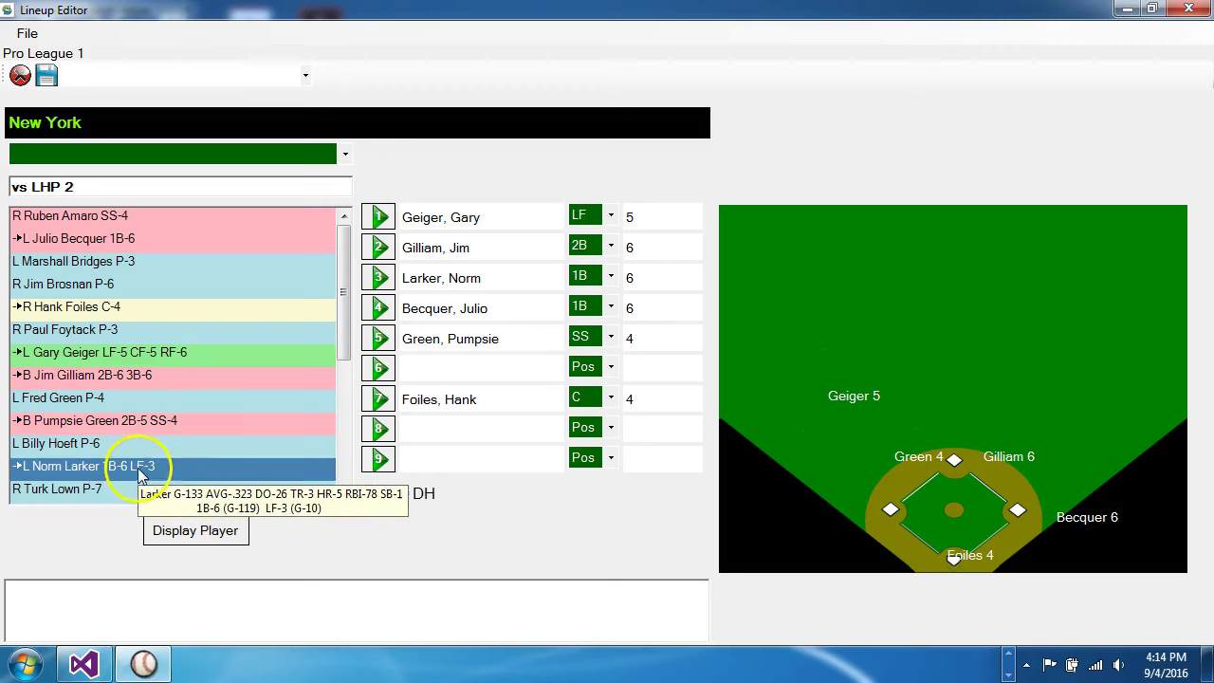
pyautogui.click(162, 535)
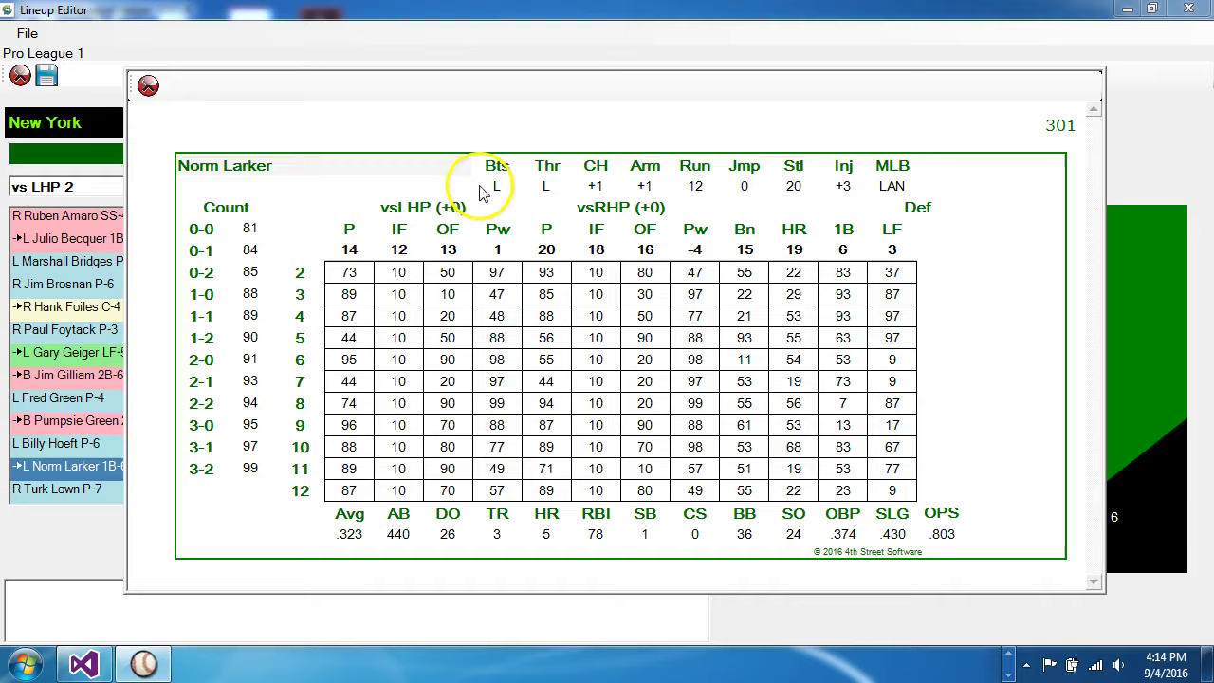
pyautogui.click(148, 87)
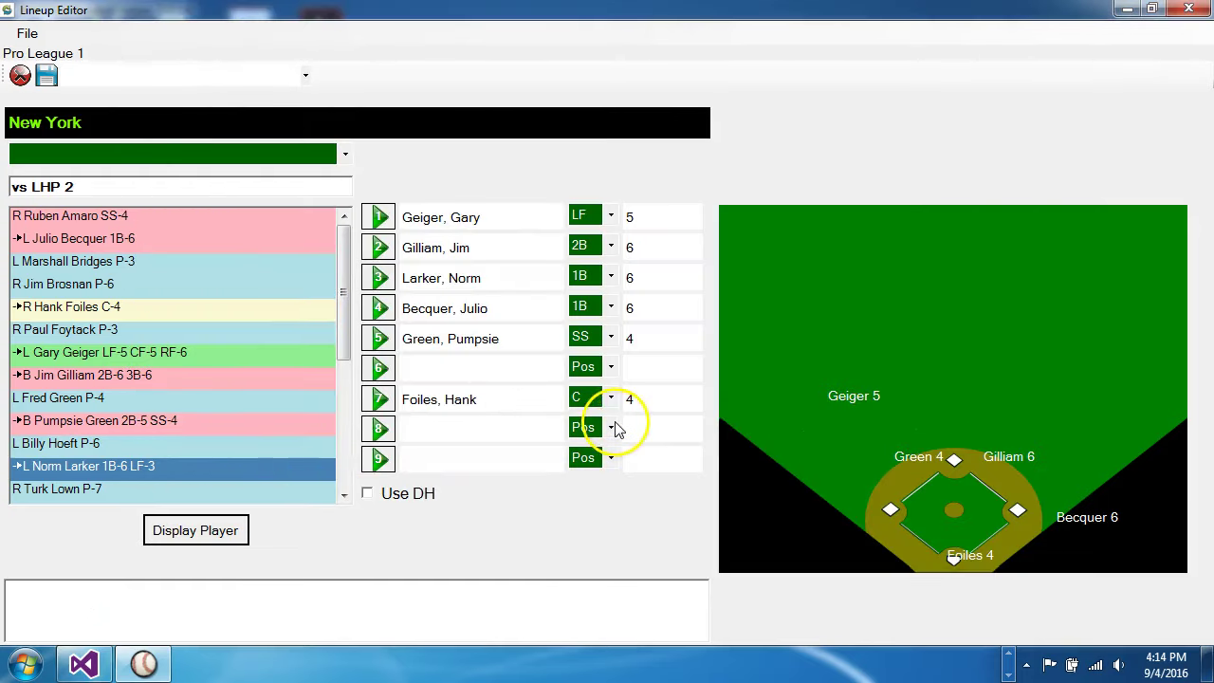
# Step: Set Norm Larker's position to LF and Gary Geiger's position to CF
pyautogui.click(605, 278)
pyautogui.click(588, 360)
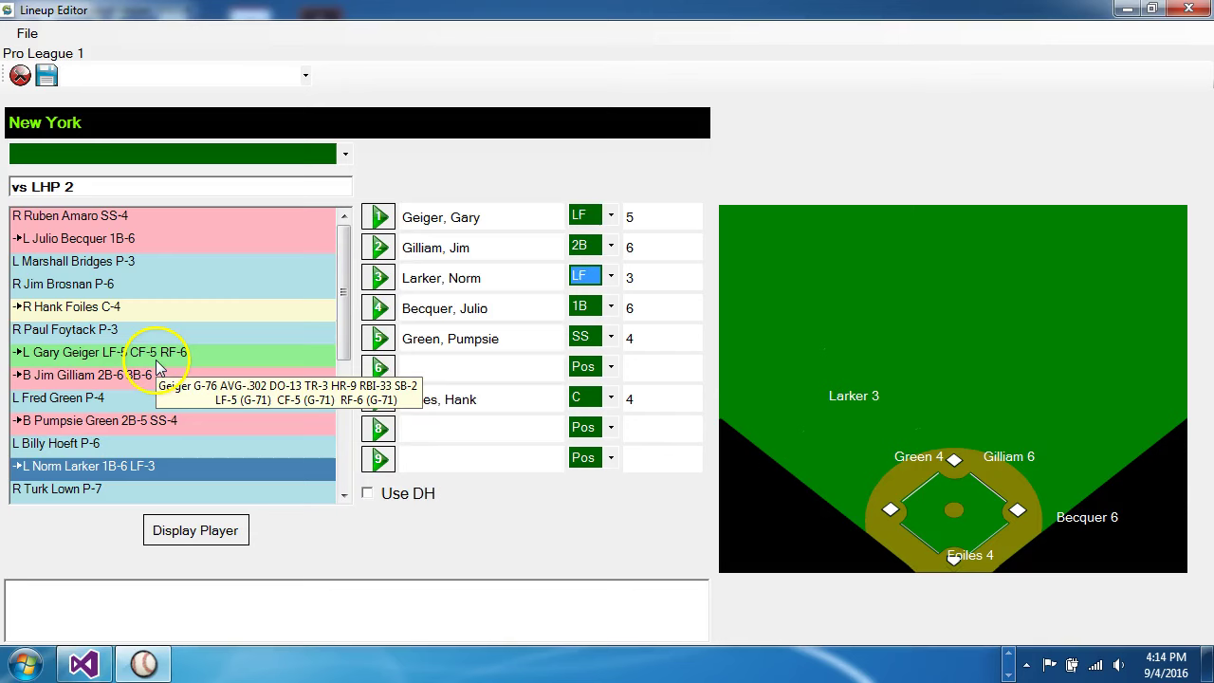
pyautogui.click(602, 218)
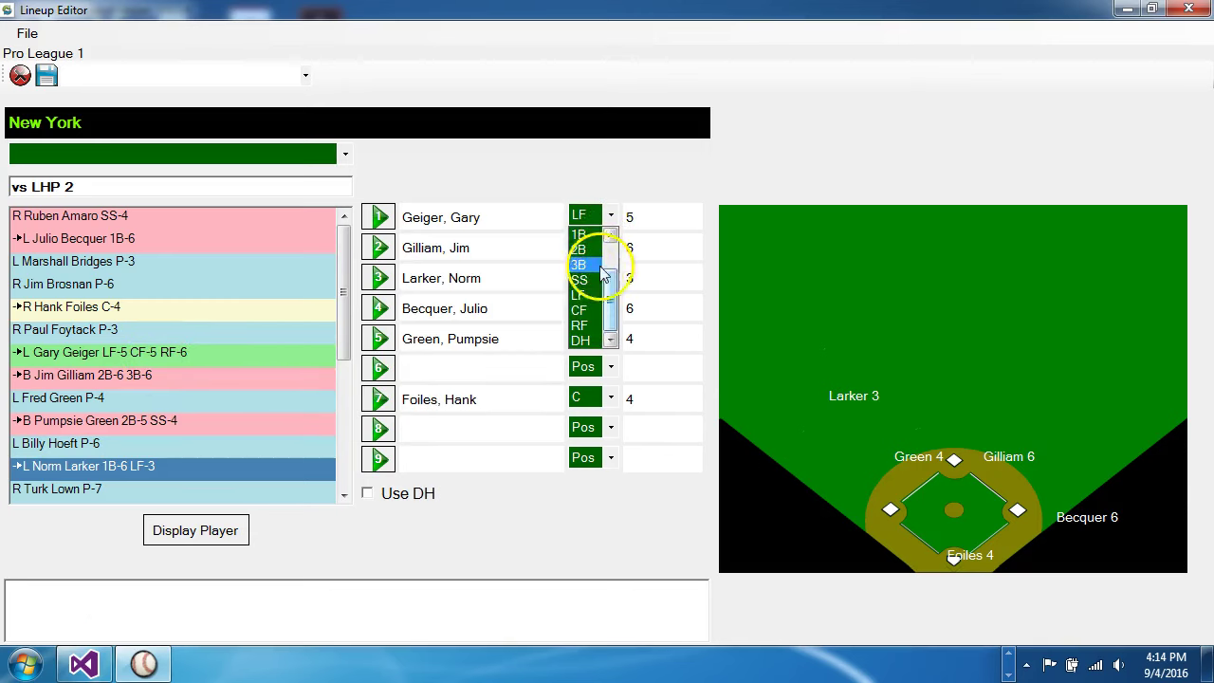
pyautogui.click(581, 310)
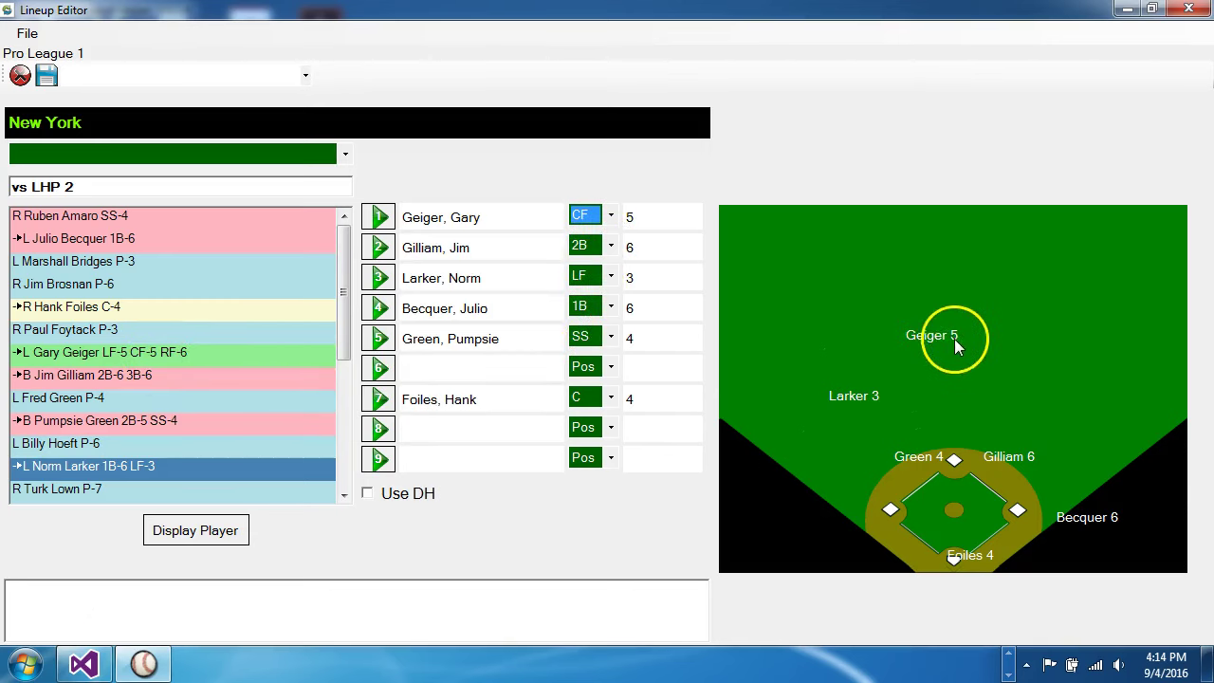
# Step: Put Wally Post in batting spot 6 and set his position to RF
pyautogui.moveTo(345, 366); pyautogui.dragTo(343, 494)
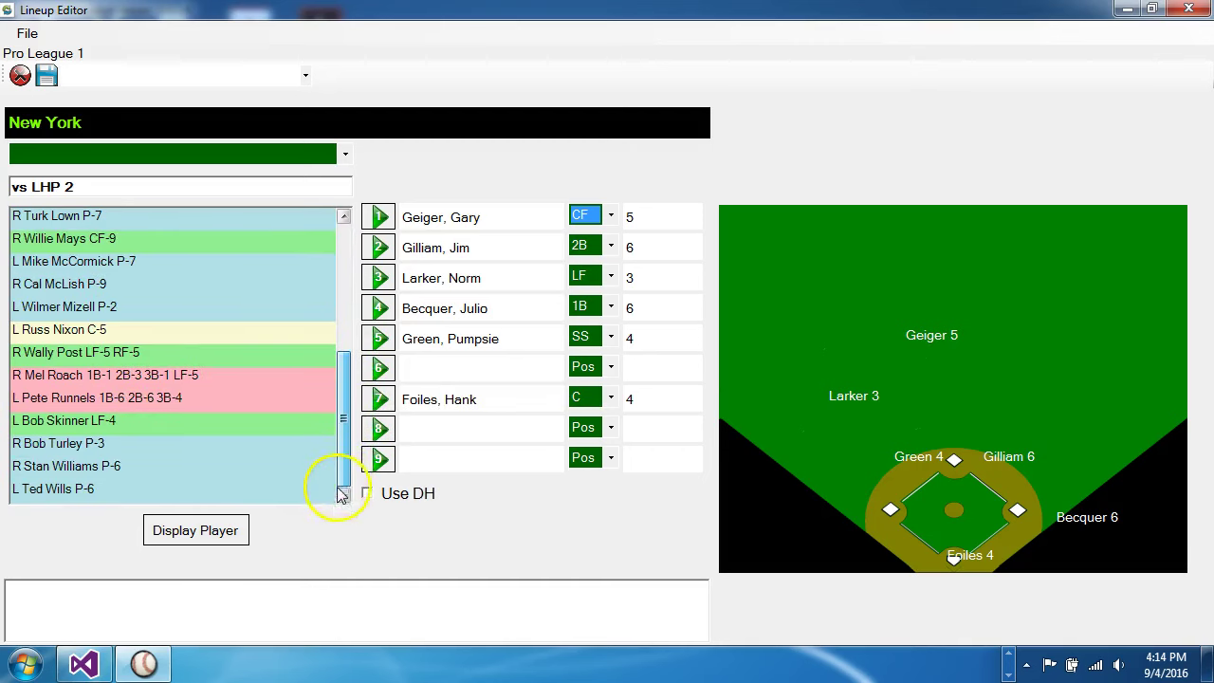
pyautogui.click(141, 352)
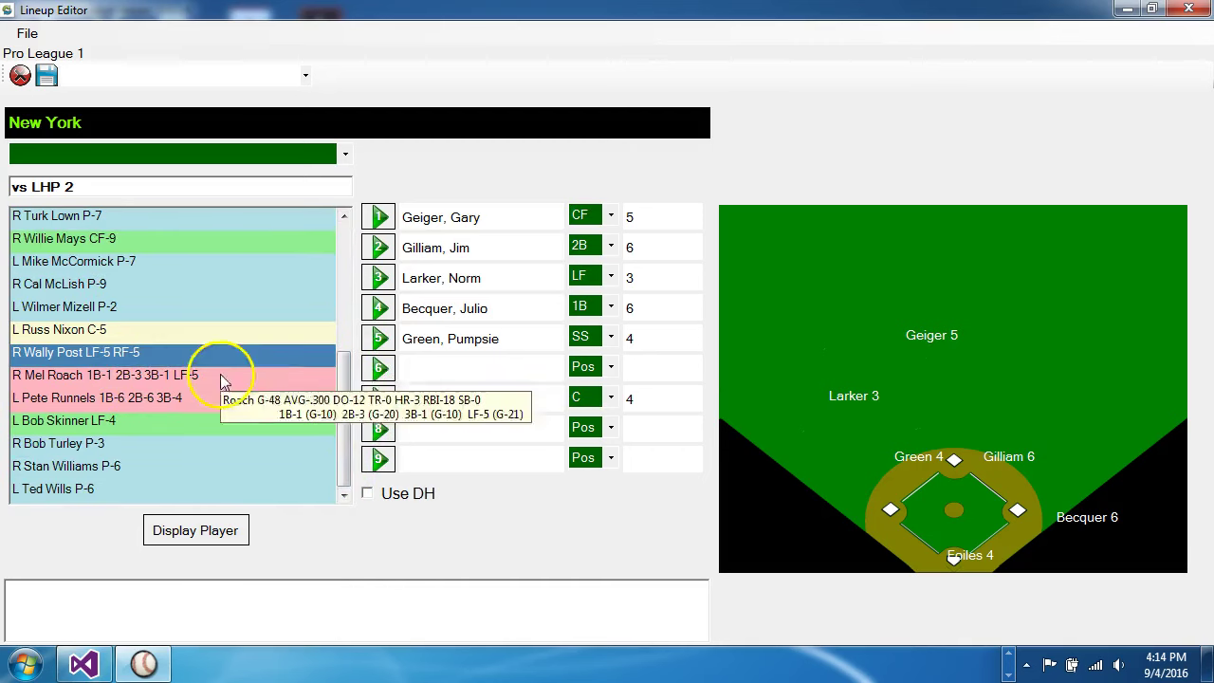
pyautogui.click(378, 369)
pyautogui.click(588, 367)
pyautogui.scroll(-2, 609, 455)
pyautogui.click(579, 477)
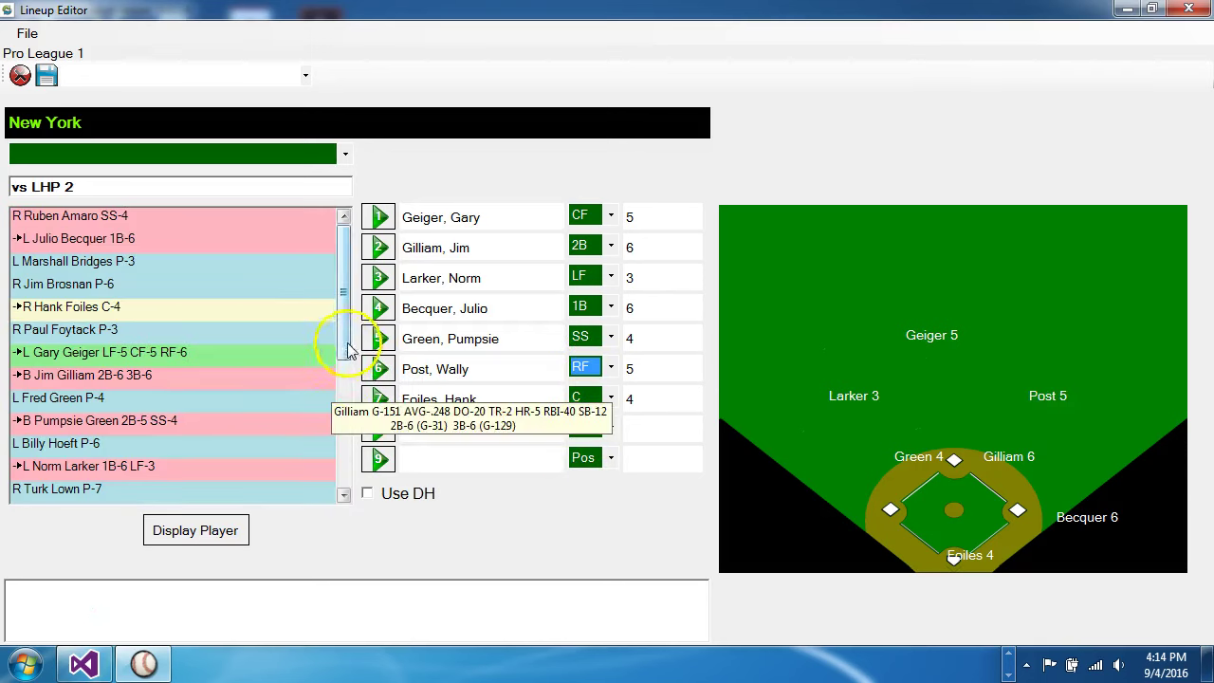
# Step: Put Pete Runnels in batting spot 8 and set his position to 3B
pyautogui.moveTo(346, 332); pyautogui.dragTo(349, 456)
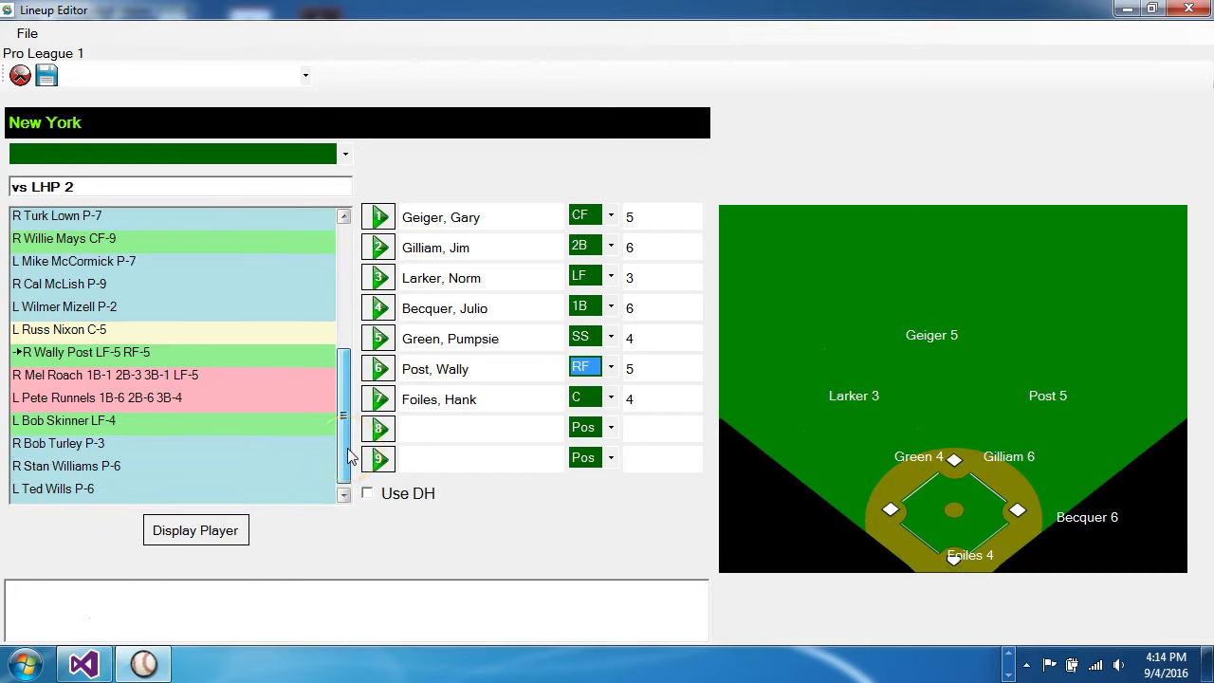
pyautogui.click(186, 399)
pyautogui.click(378, 430)
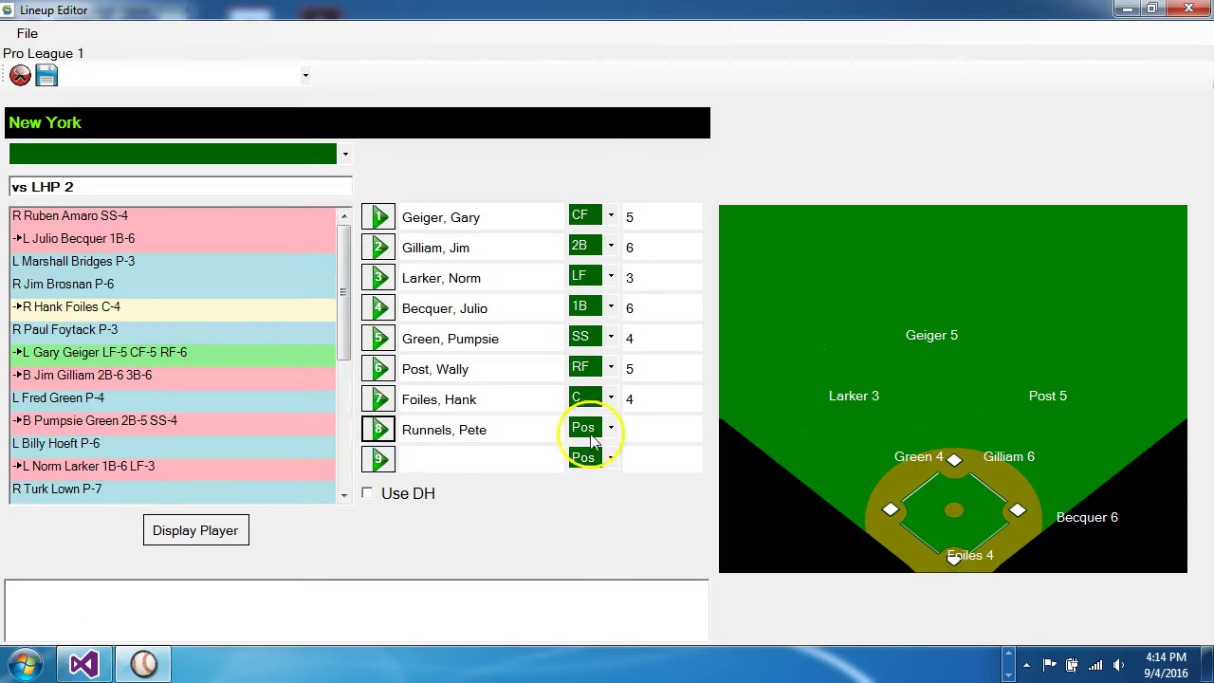
pyautogui.click(588, 428)
pyautogui.click(583, 525)
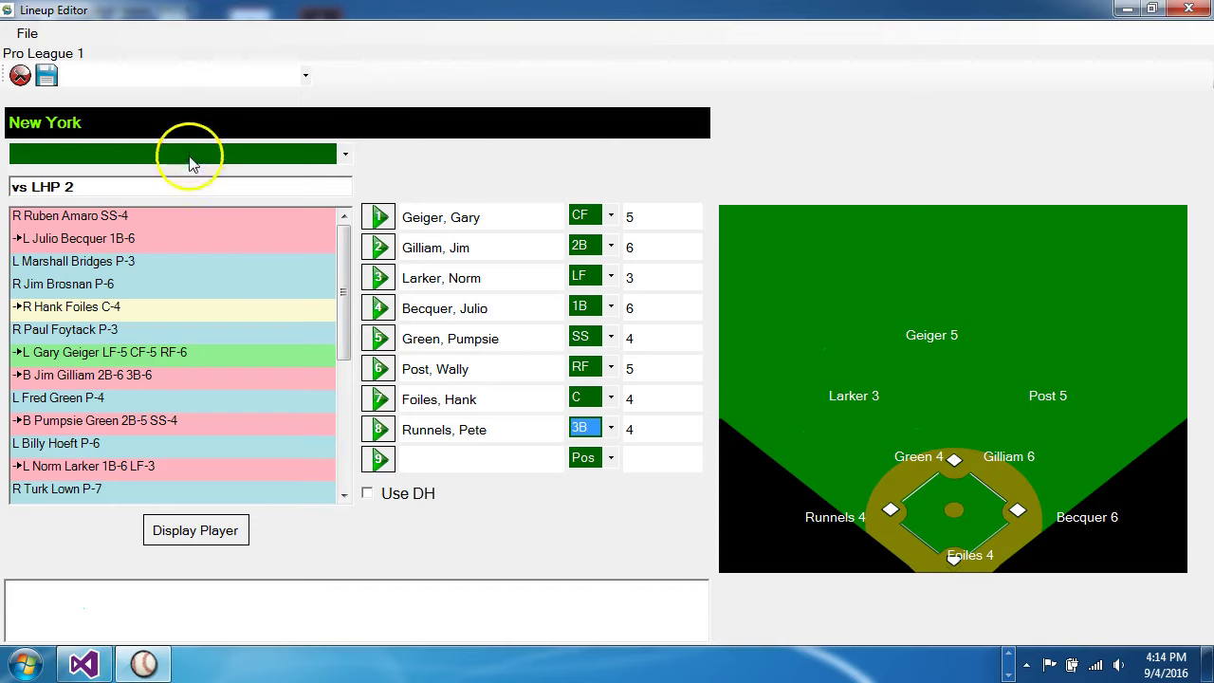
# Step: Rename the vs LHP 2 lineup as Random Lineup
pyautogui.click(13, 187)
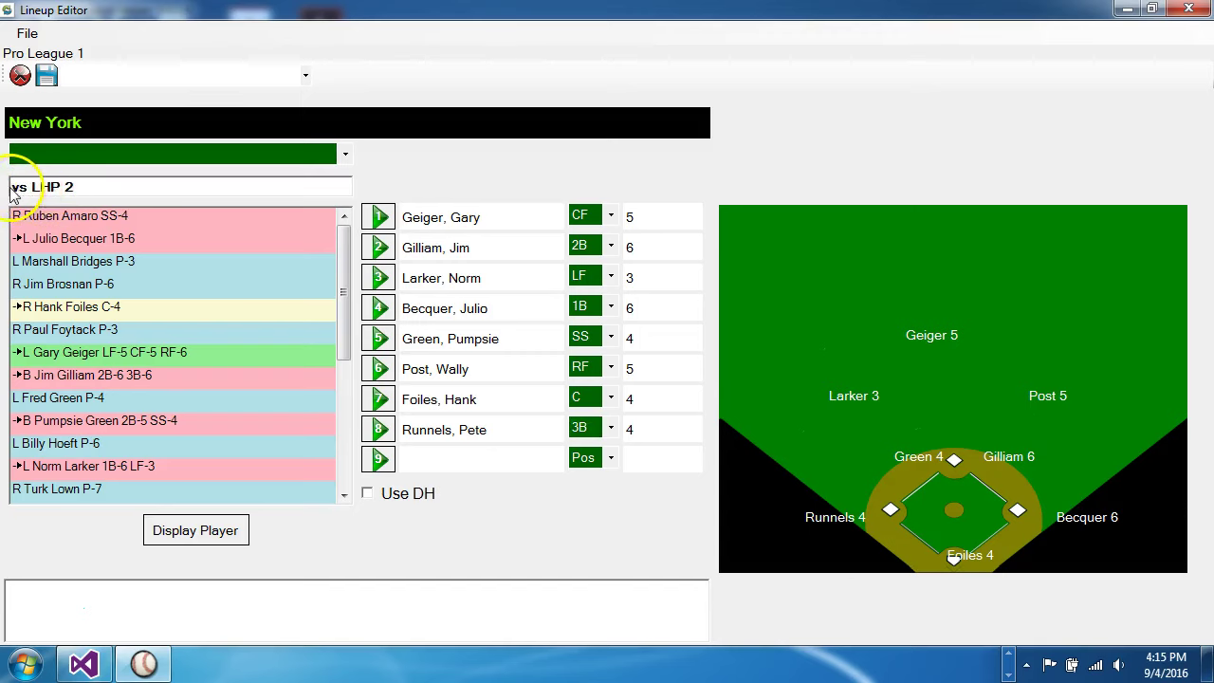
pyautogui.moveTo(14, 187); pyautogui.dragTo(205, 187)
pyautogui.write('Random Lineup')
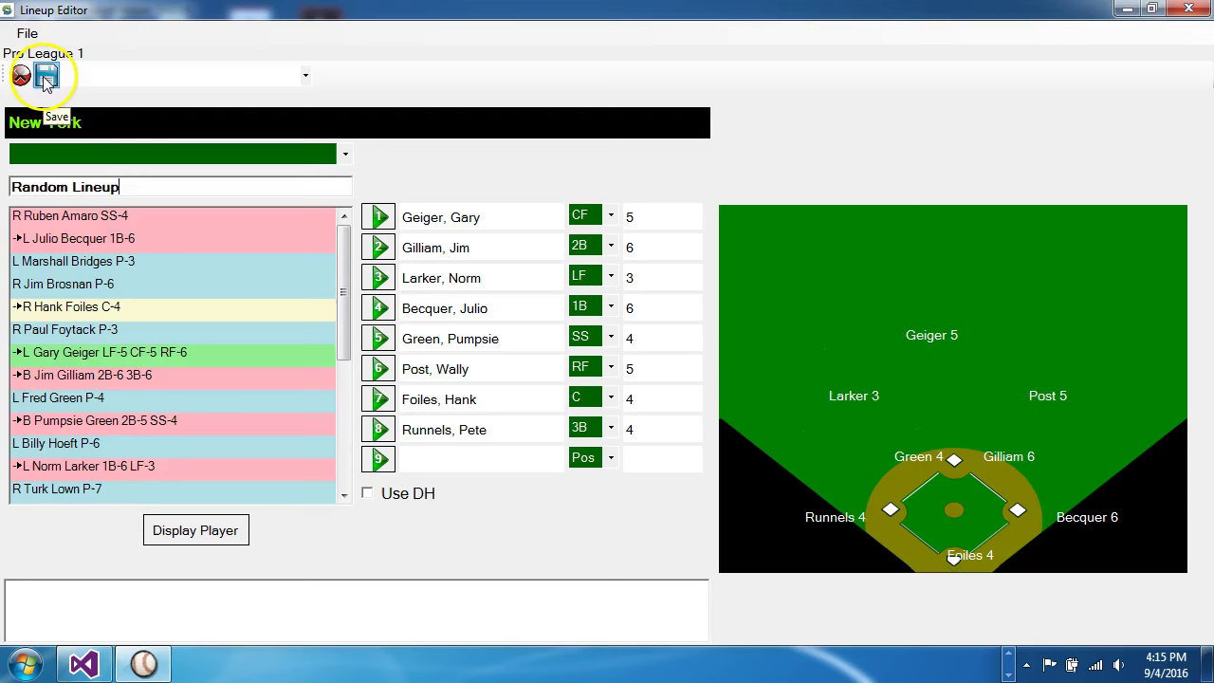
# Step: Look through the list of available teams and New York's list of preset lineups
pyautogui.click(304, 75)
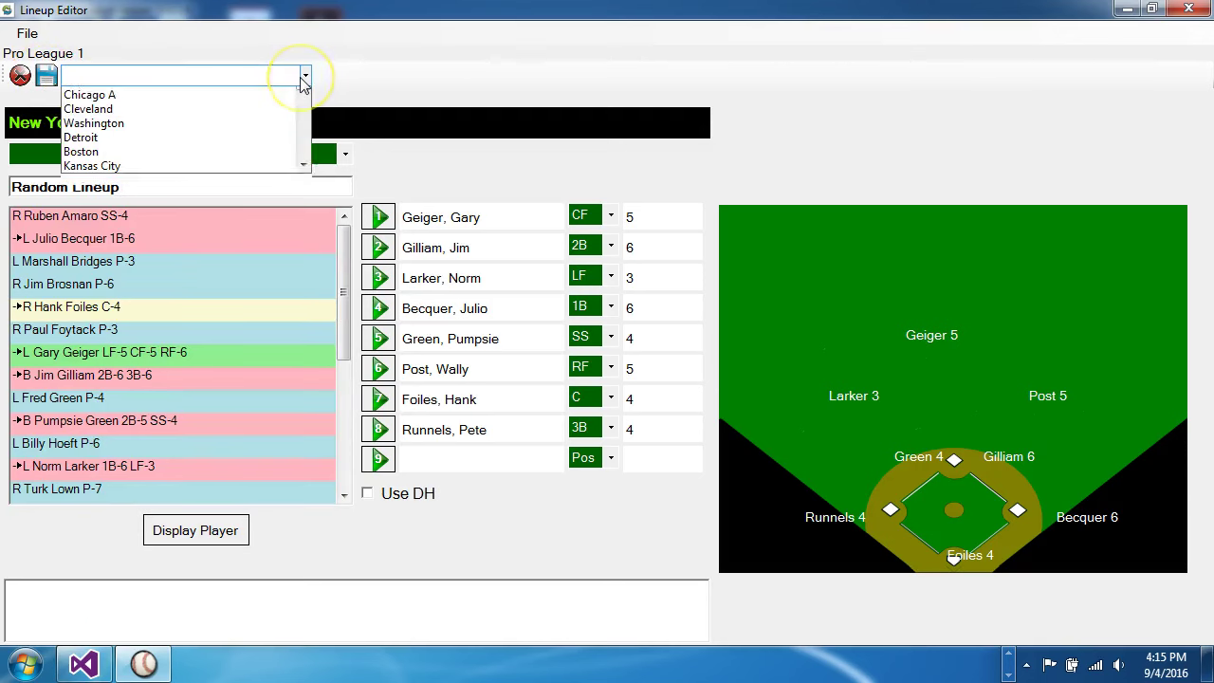
pyautogui.click(302, 78)
pyautogui.click(344, 154)
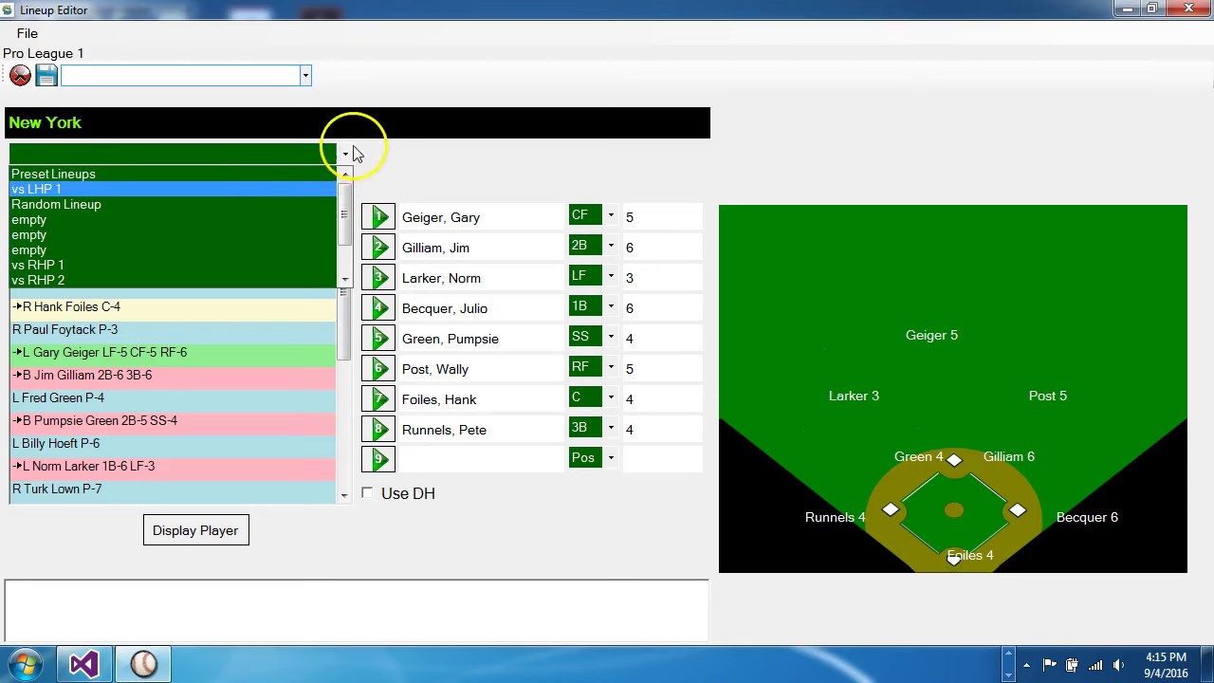
pyautogui.click(405, 162)
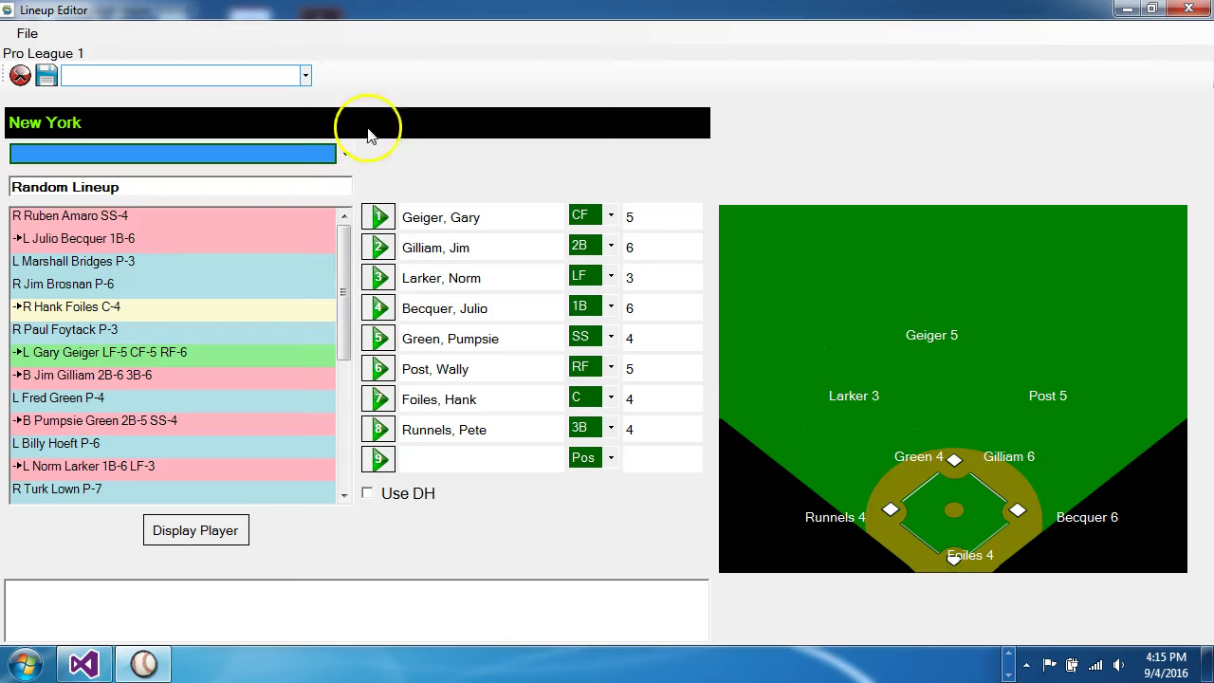
# Step: Load Chicago A's roster in the lineup editor and close the editor
pyautogui.click(291, 76)
pyautogui.click(251, 123)
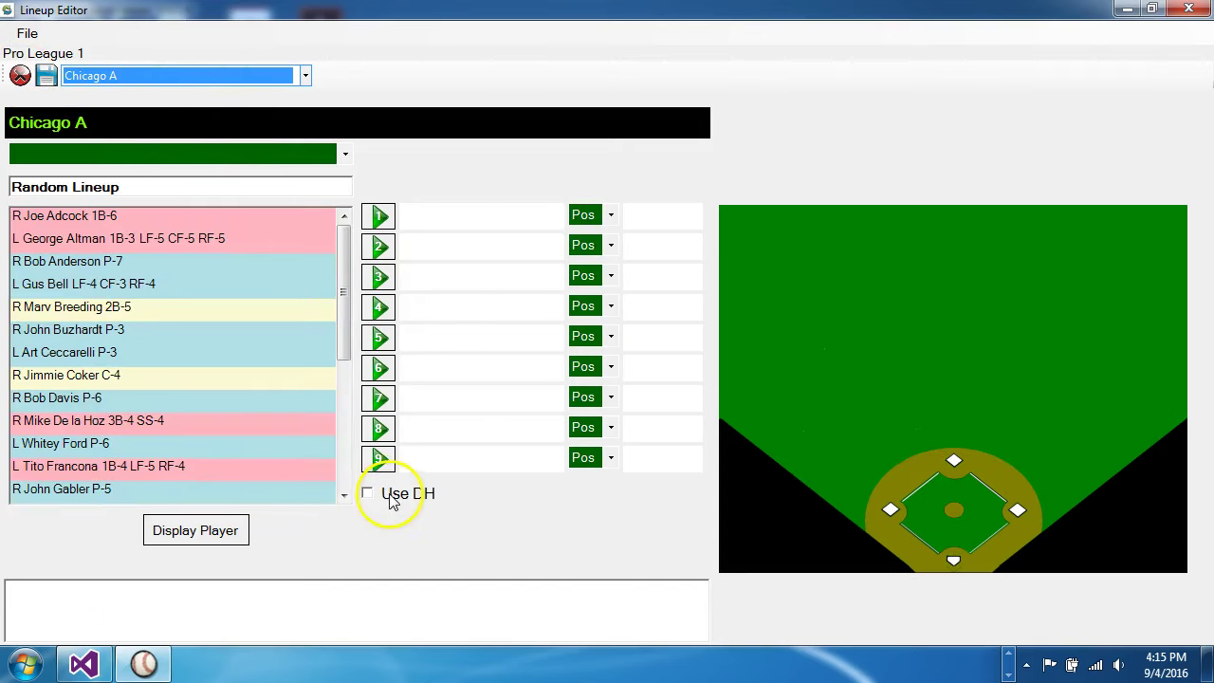
pyautogui.click(20, 74)
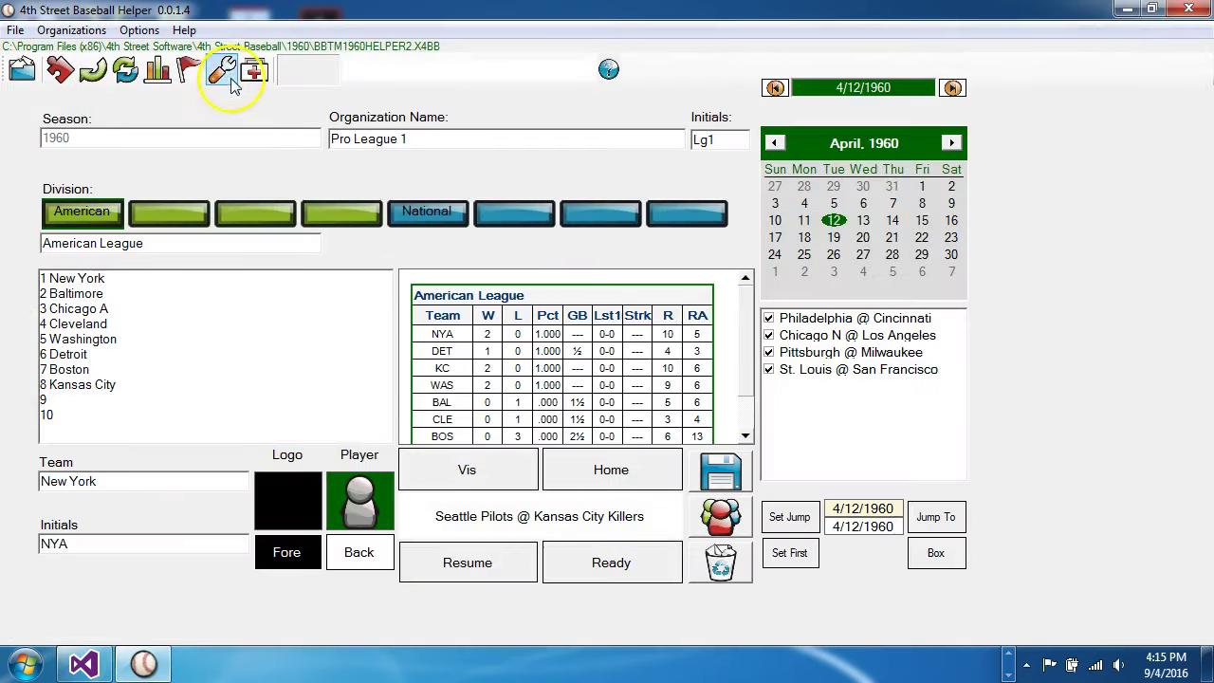
# Step: Open the settings, select Pitch Count as New York's fatigue system and set its roster size to 27
pyautogui.click(221, 70)
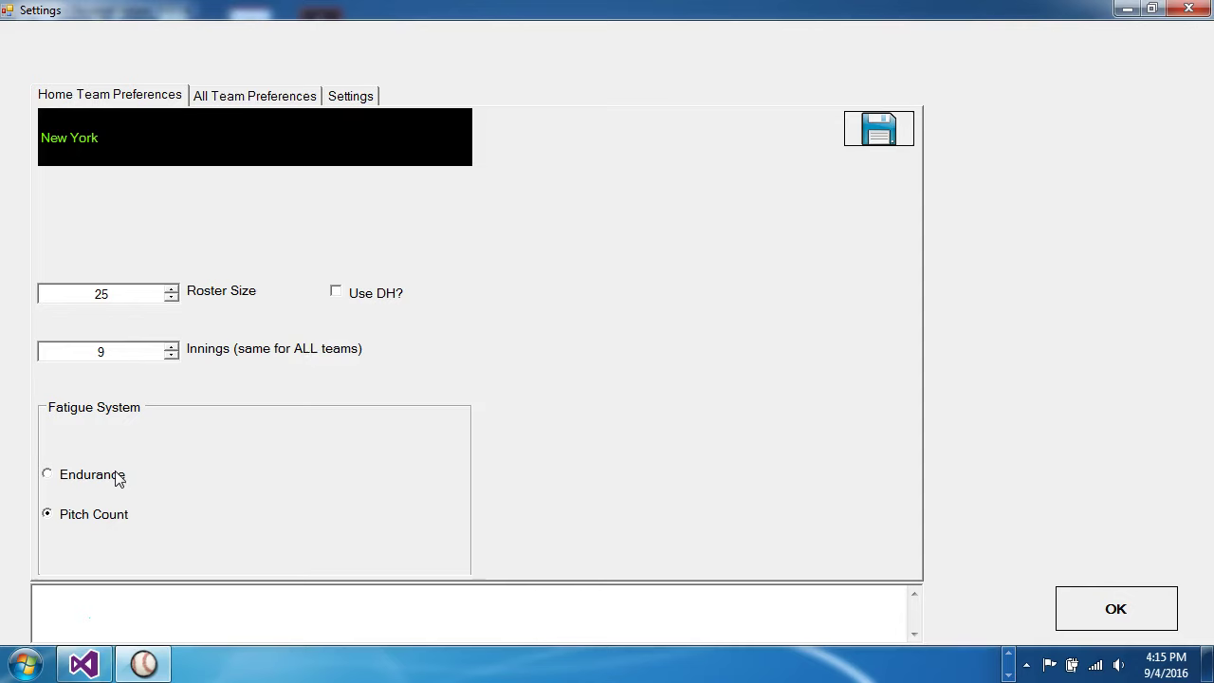
pyautogui.click(102, 514)
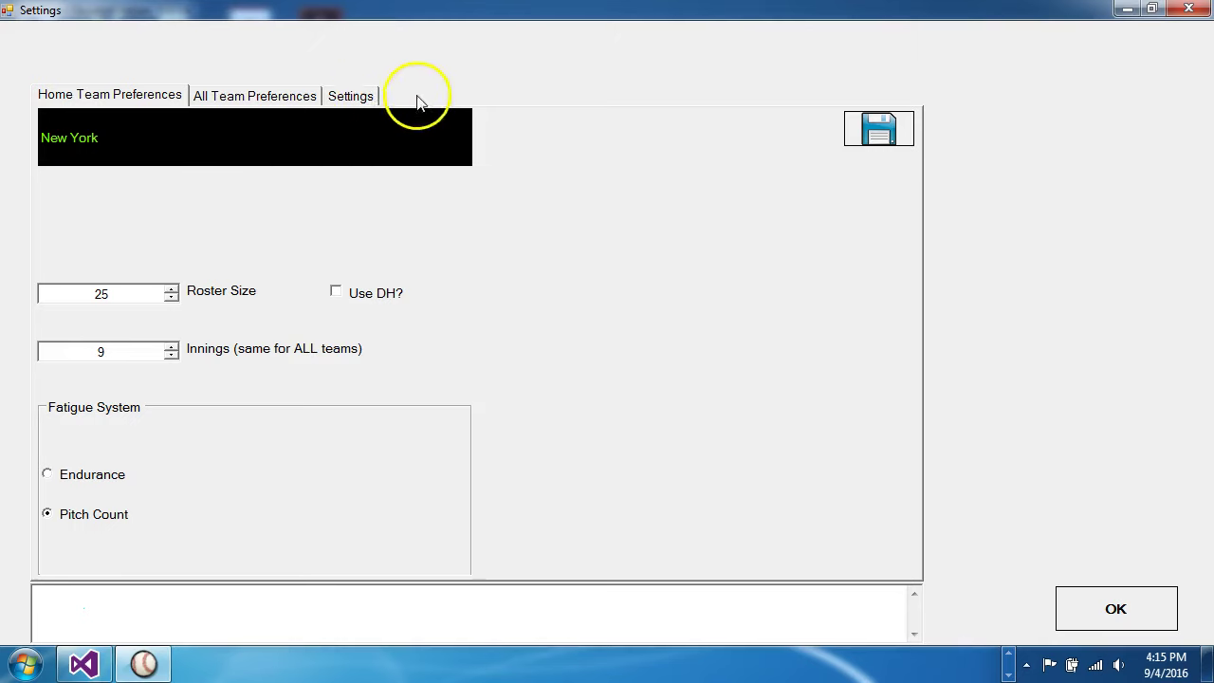
pyautogui.click(249, 98)
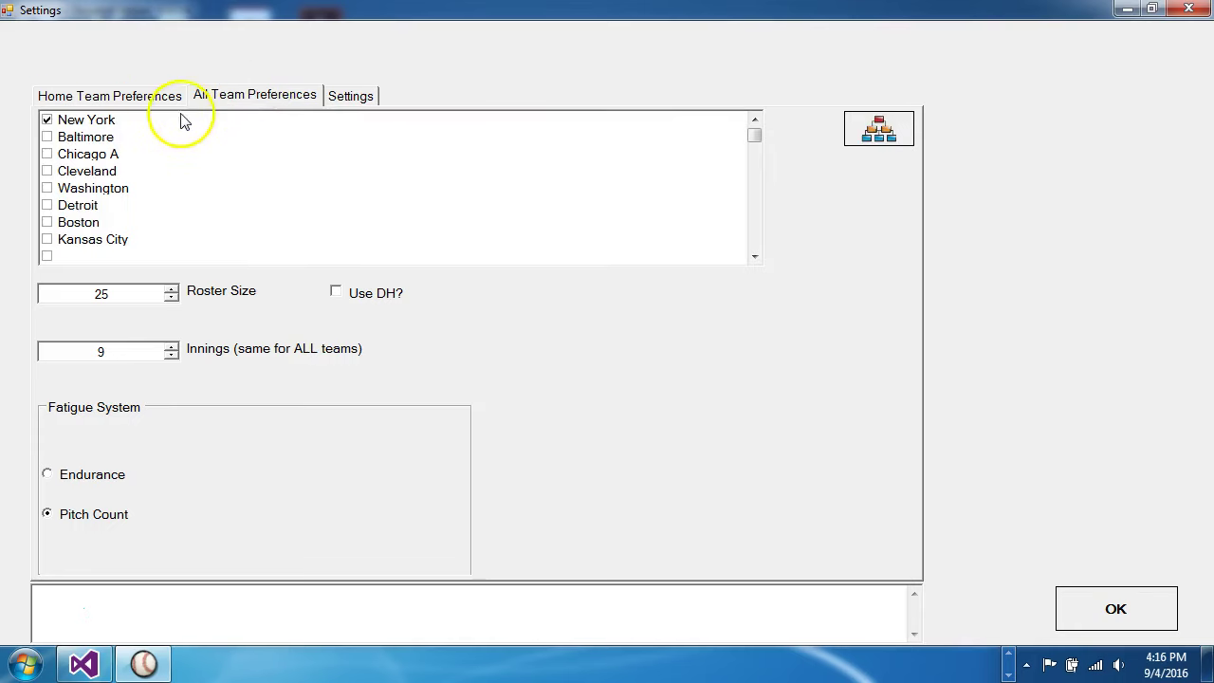
pyautogui.click(153, 99)
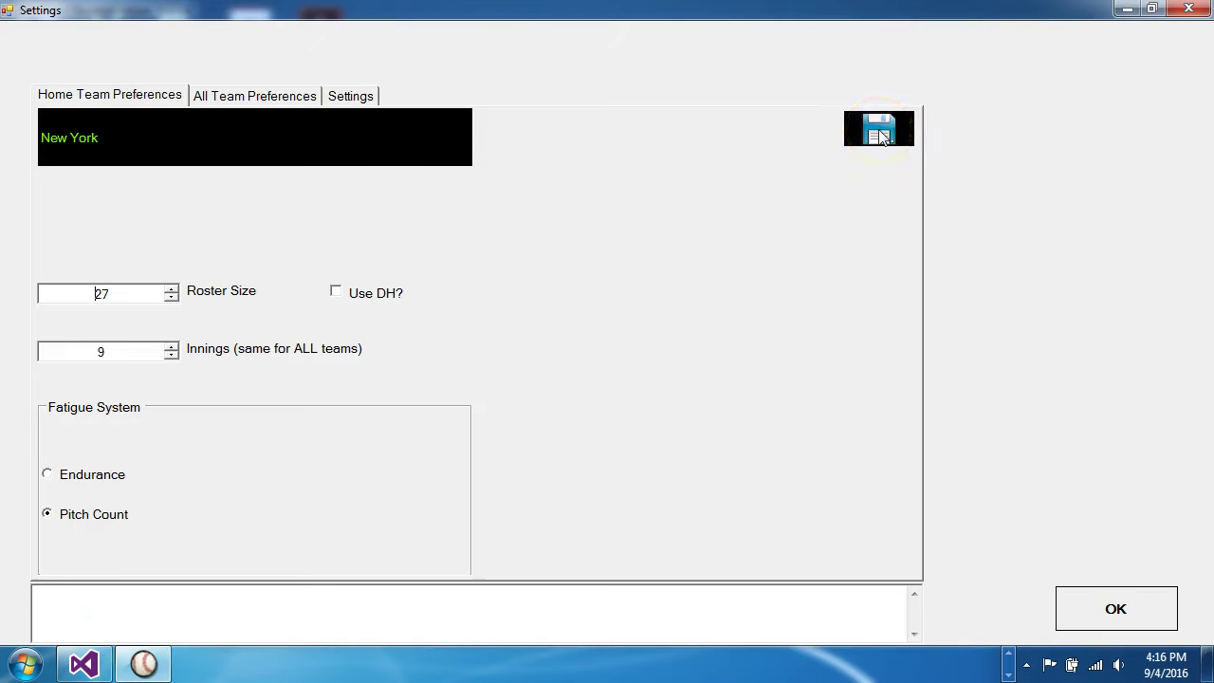
# Step: In the all-team preferences, include Baltimore, Chicago A, Cleveland, Washington, Detroit, Boston and Kansas City along with New York
pyautogui.click(293, 103)
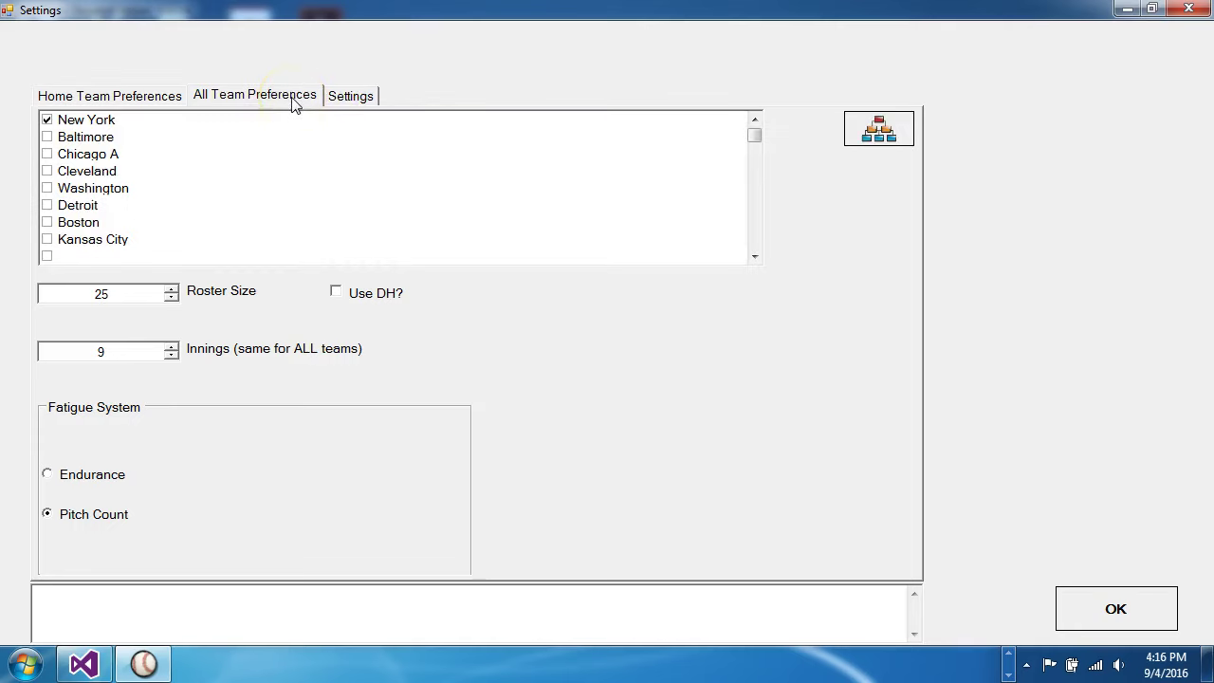
pyautogui.click(92, 136)
pyautogui.click(95, 154)
pyautogui.click(92, 170)
pyautogui.click(93, 188)
pyautogui.click(93, 205)
pyautogui.click(92, 224)
pyautogui.click(92, 239)
pyautogui.moveTo(755, 142)
pyautogui.mouseDown()
pyautogui.moveTo(755, 195)
pyautogui.moveTo(753, 126)
pyautogui.mouseUp()
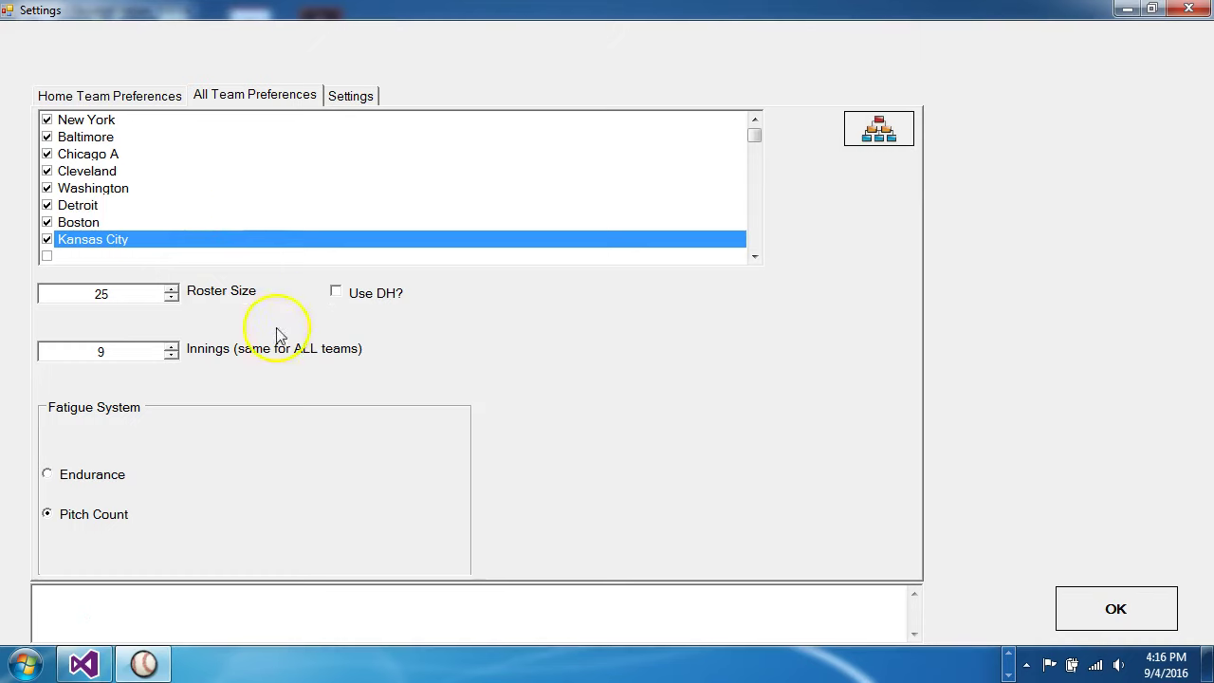
pyautogui.click(119, 122)
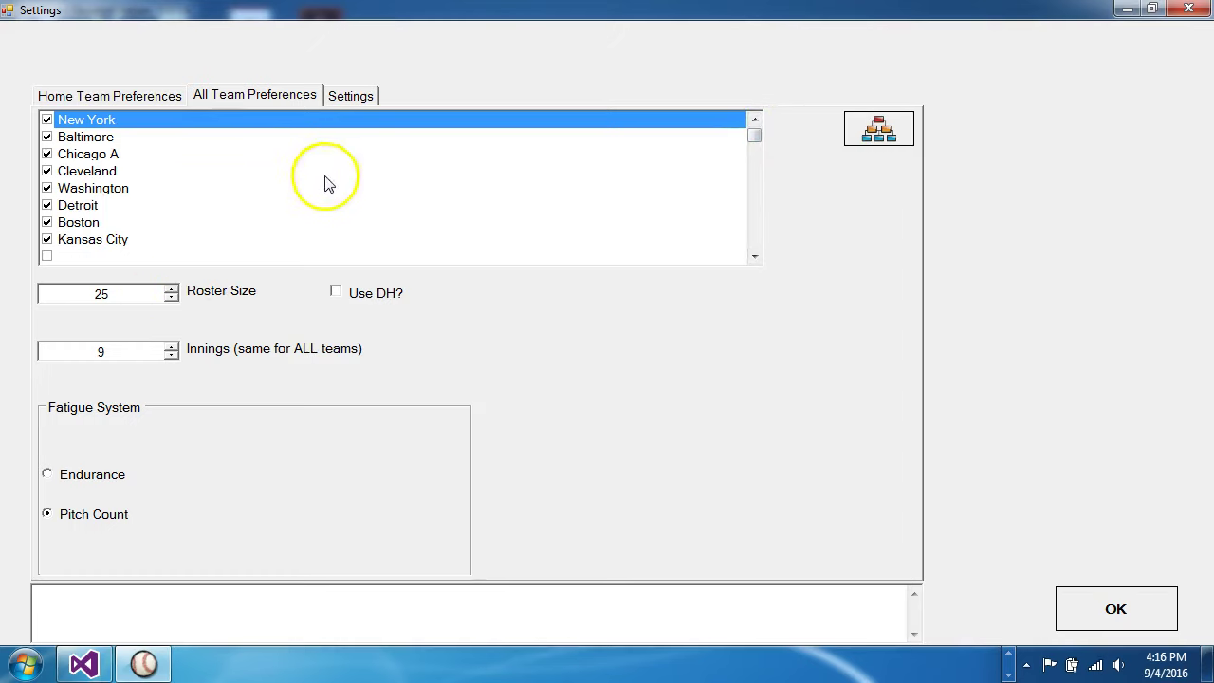
# Step: Review the general game settings, trying the Right display option and switching back to Center
pyautogui.click(360, 95)
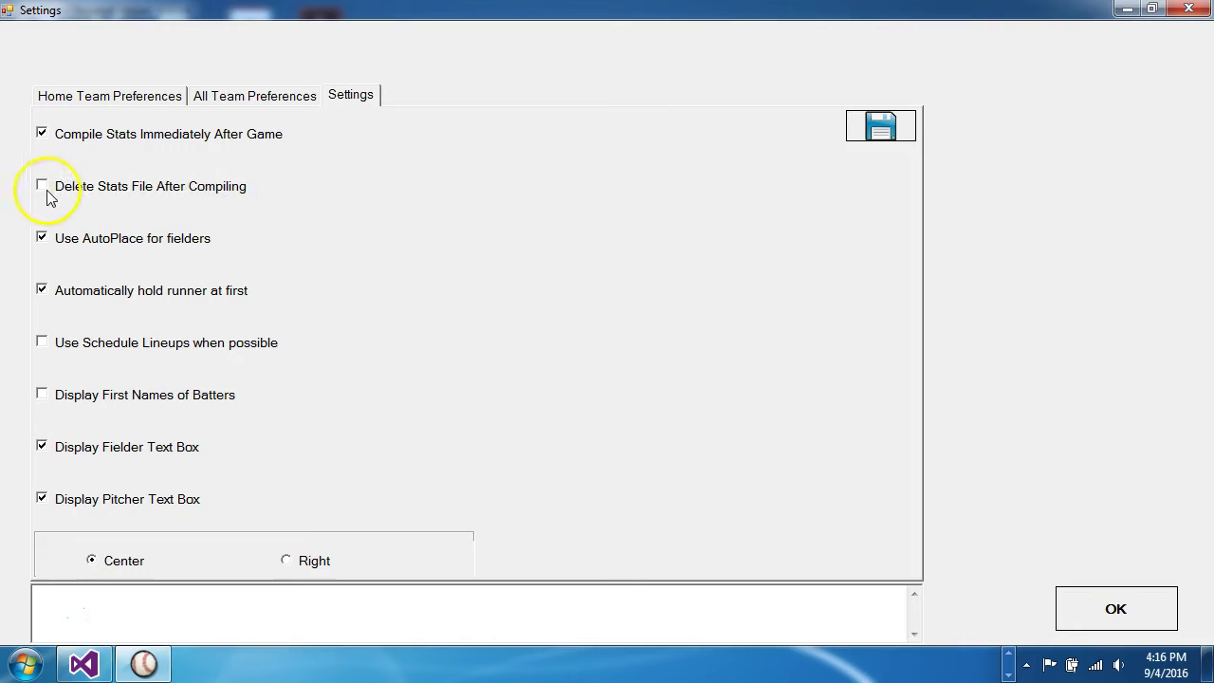
pyautogui.click(316, 206)
pyautogui.click(311, 206)
pyautogui.click(382, 362)
pyautogui.click(285, 561)
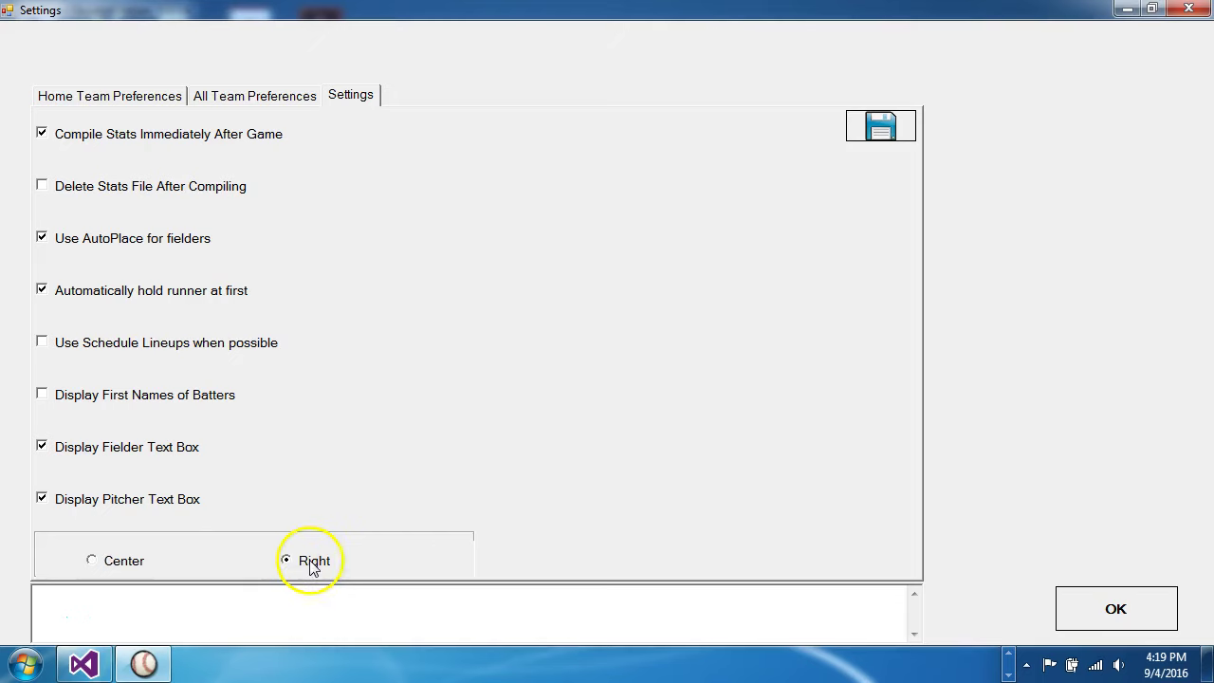
pyautogui.click(92, 561)
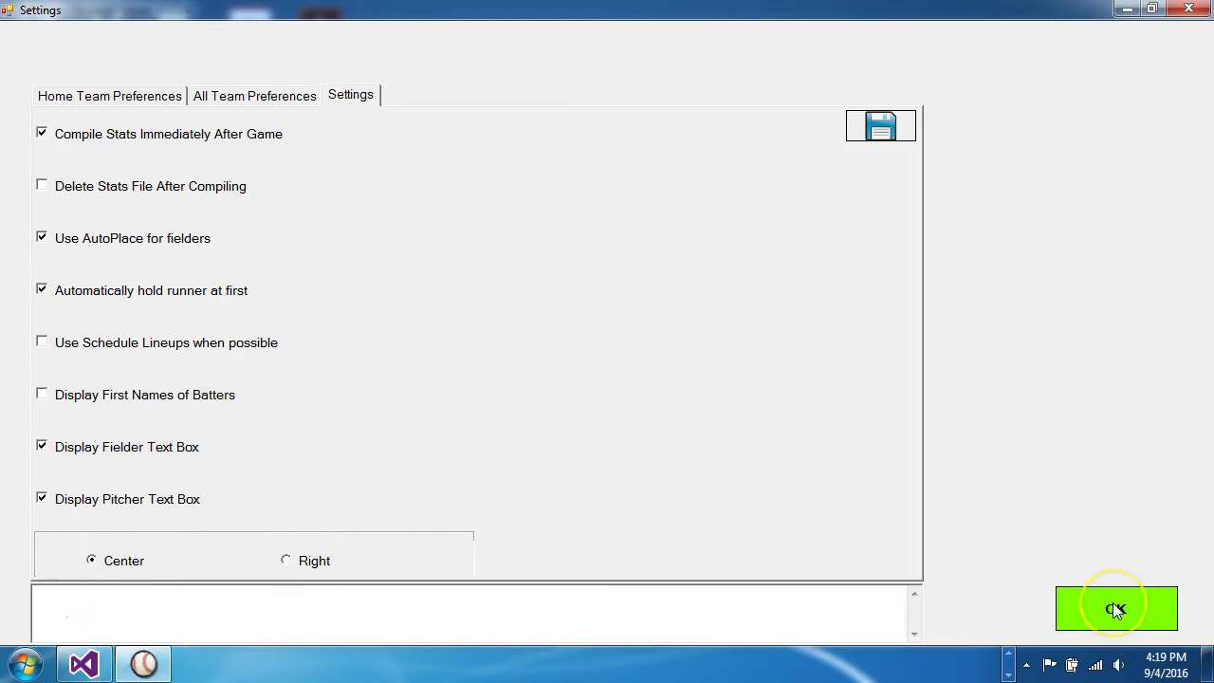
# Step: Set New York's roster size to 25 in the home team preferences and close the settings
pyautogui.click(152, 95)
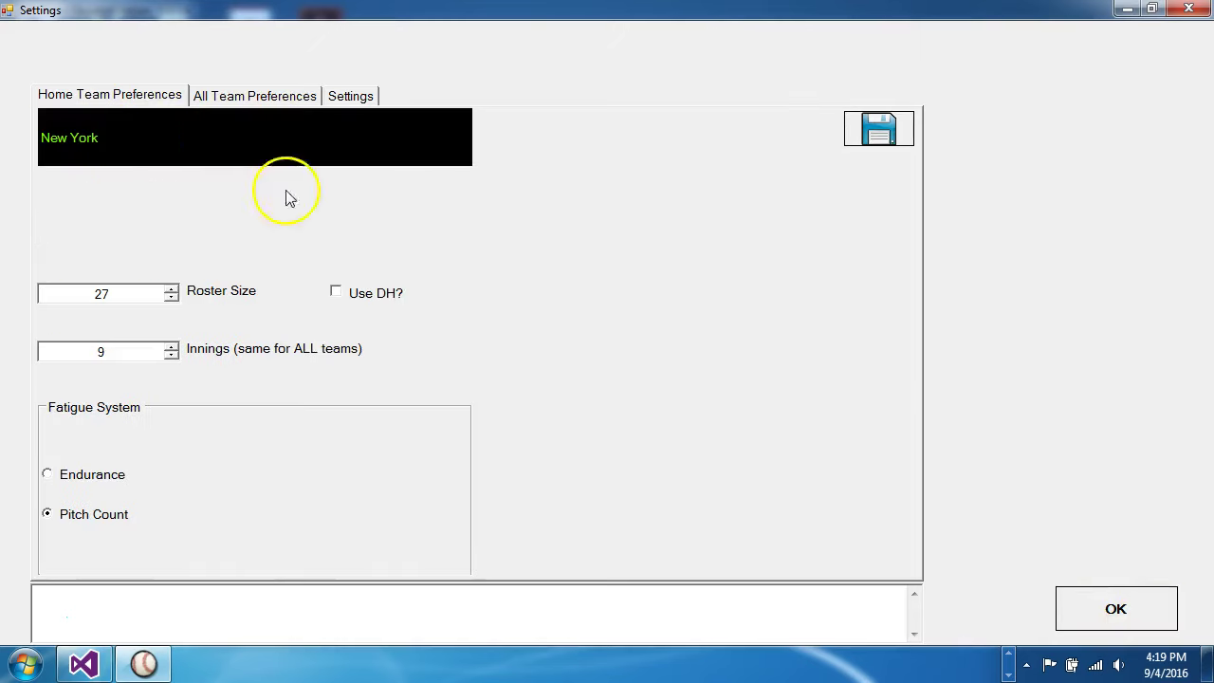
pyautogui.click(171, 299)
pyautogui.click(171, 299)
pyautogui.click(1138, 601)
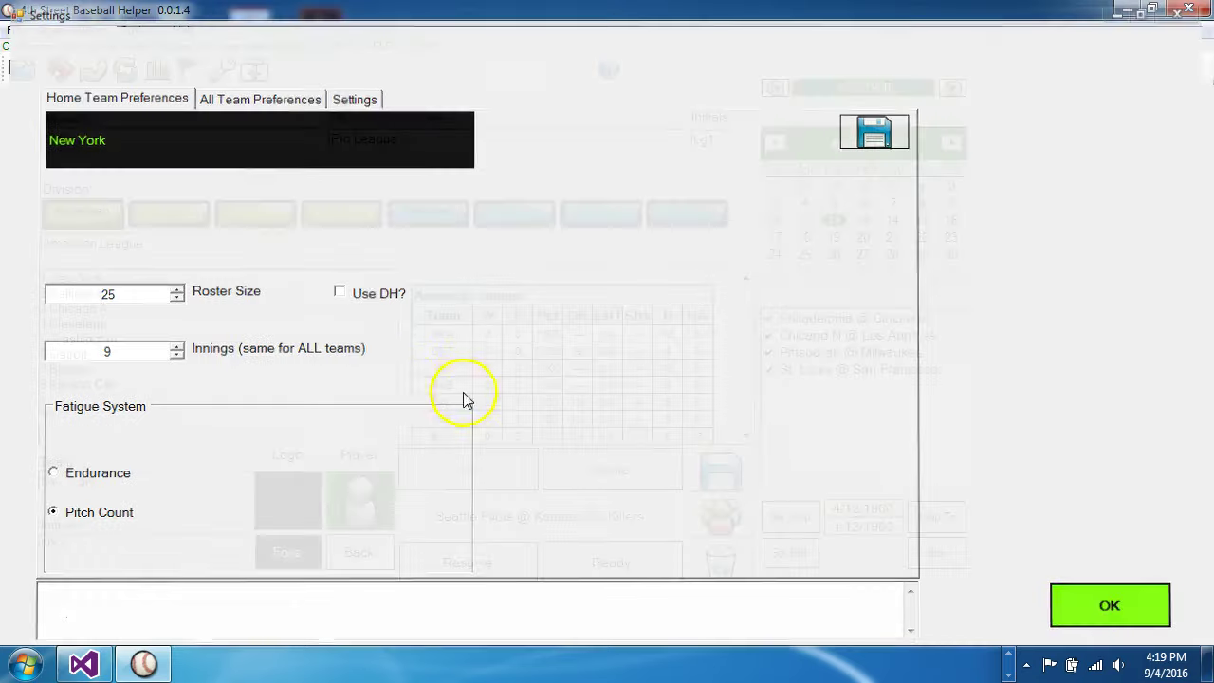